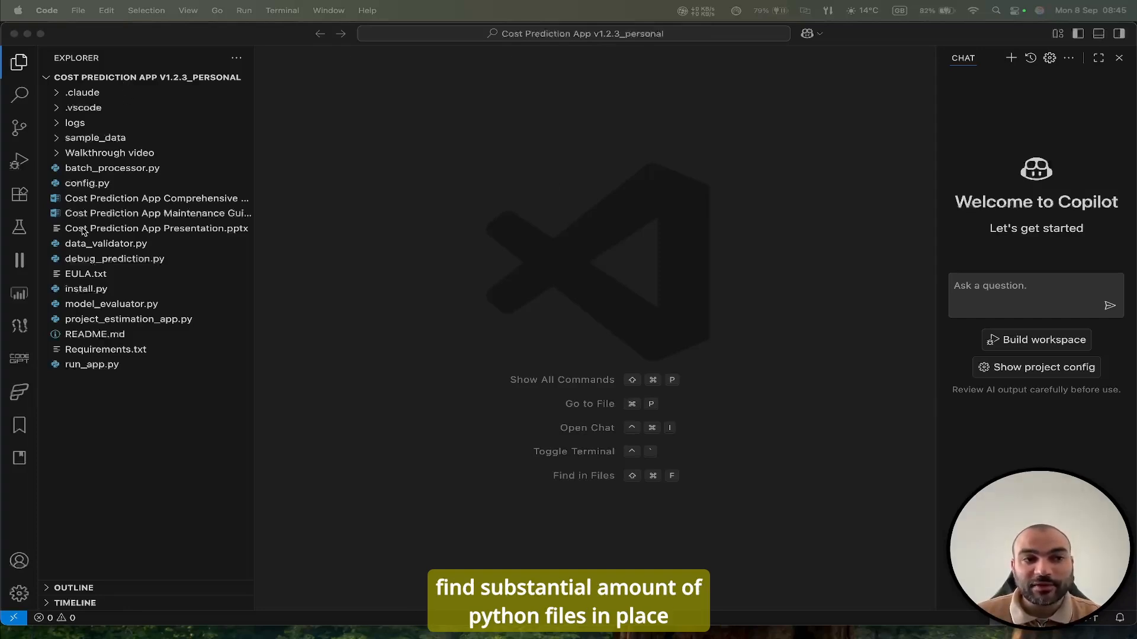
Open run_app.py from the project files and run it to launch the Project Estimation ML App.
left_click(109, 367)
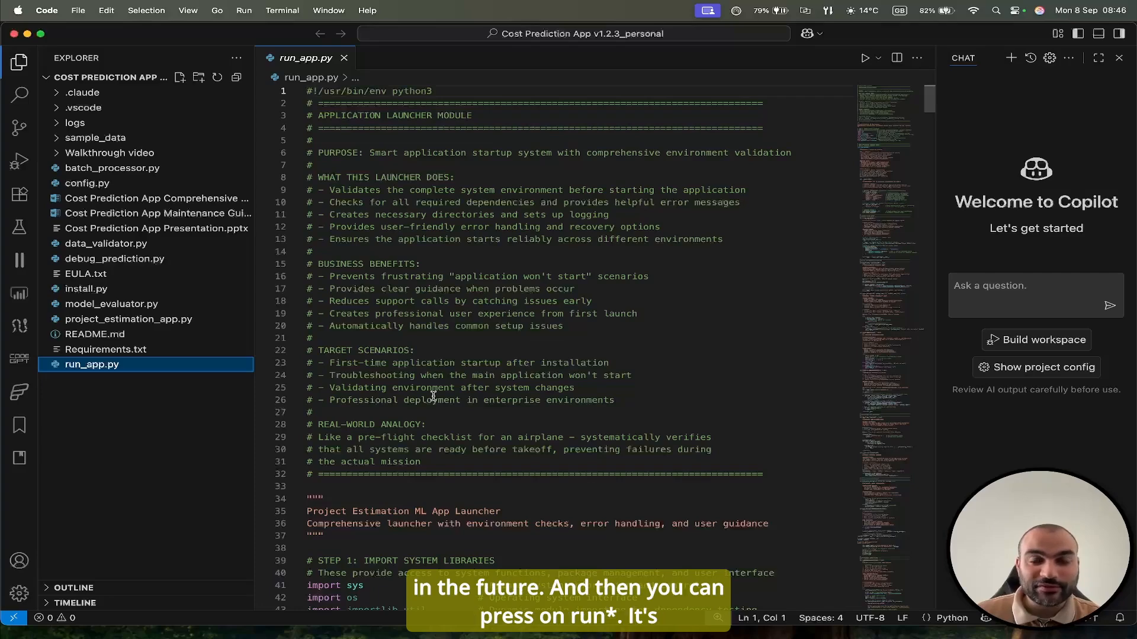
left_click(865, 58)
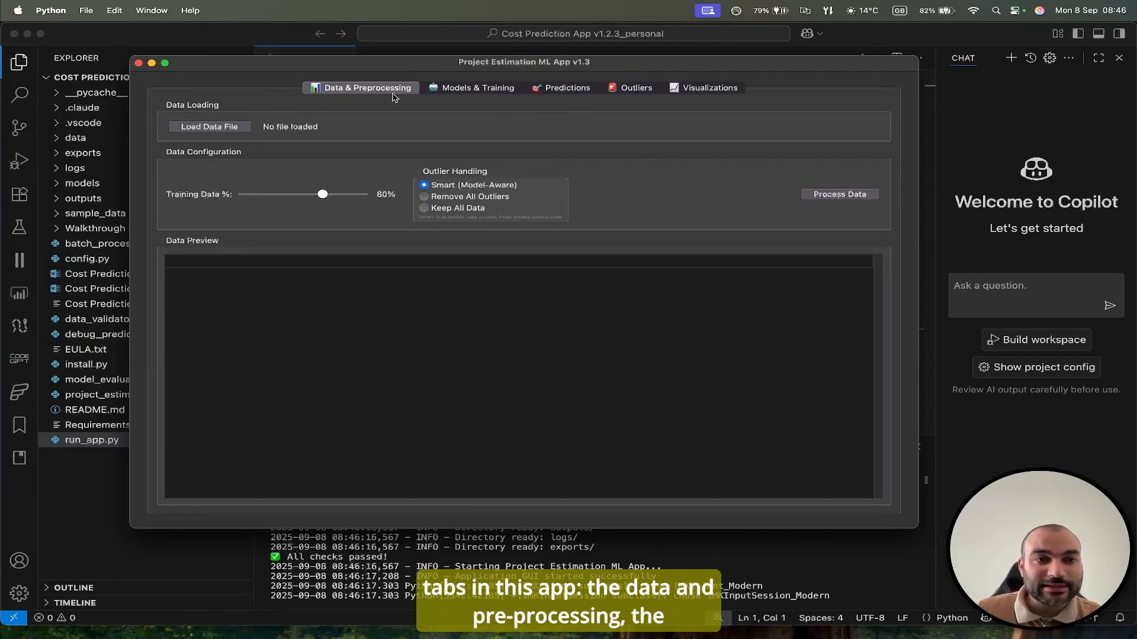
Look through the app's data preprocessing, model training, manual and batch prediction, outlier and visualization sections.
left_click(457, 93)
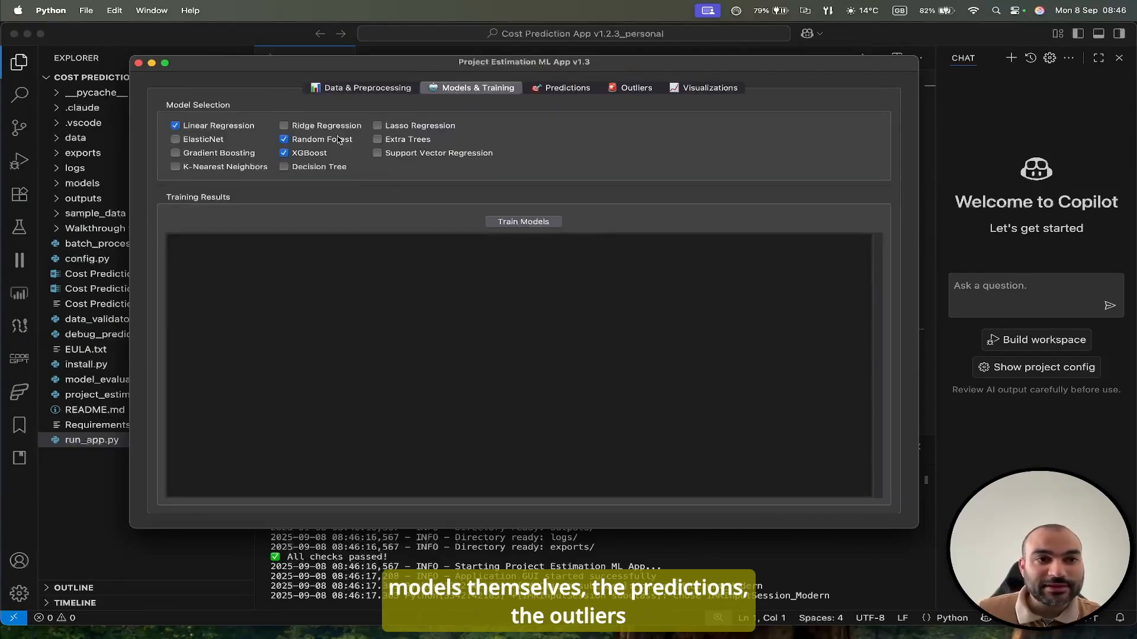
left_click(555, 89)
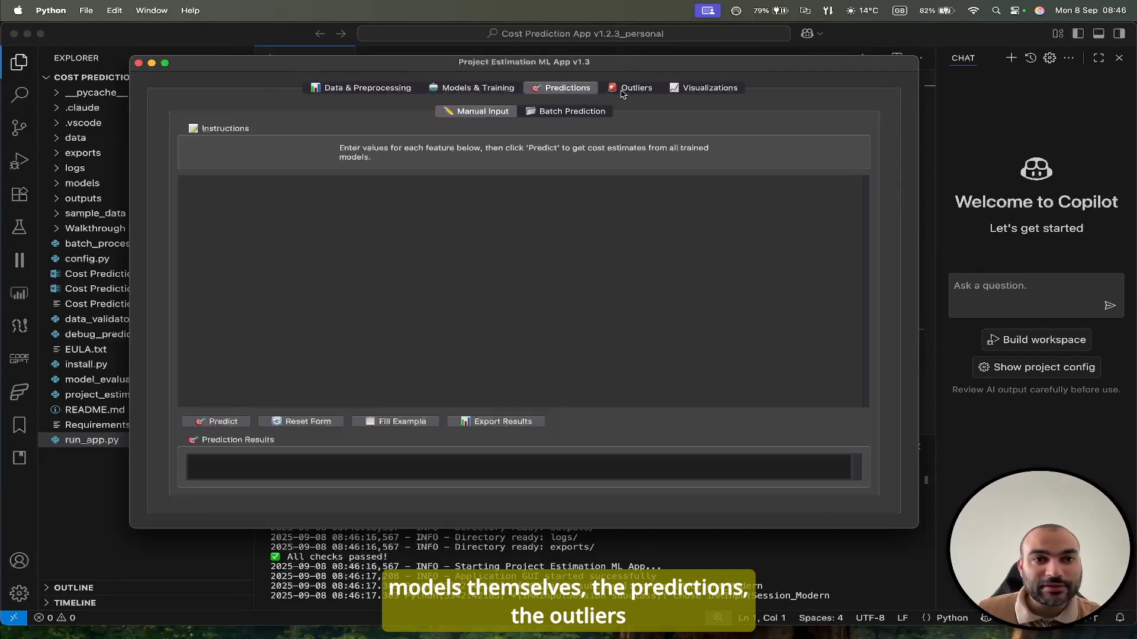
left_click(633, 89)
left_click(696, 92)
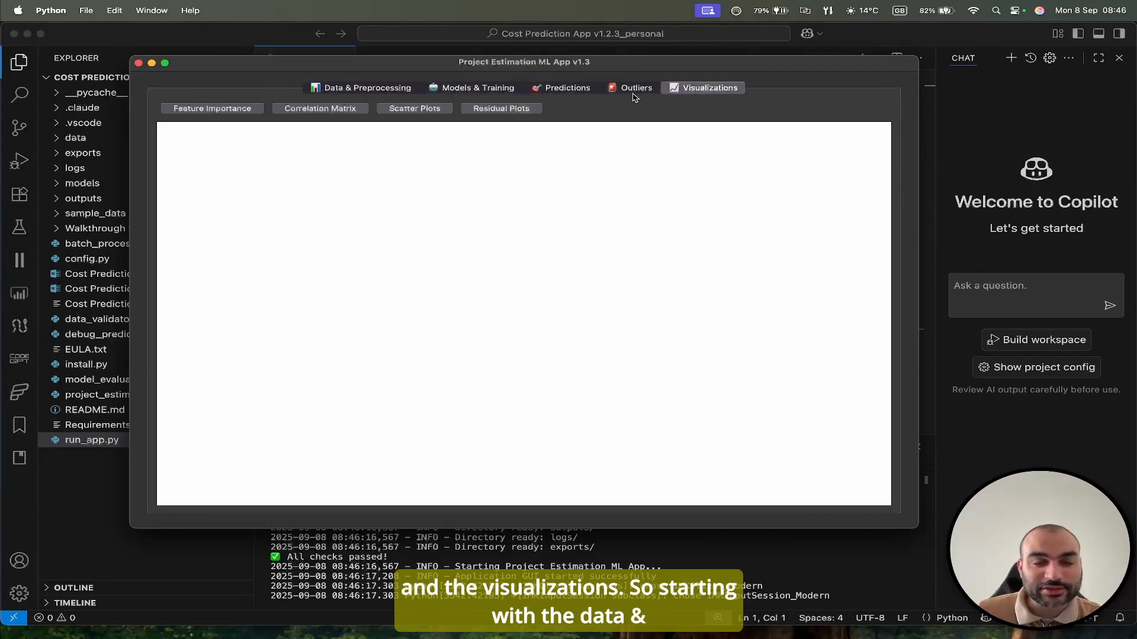
left_click(383, 90)
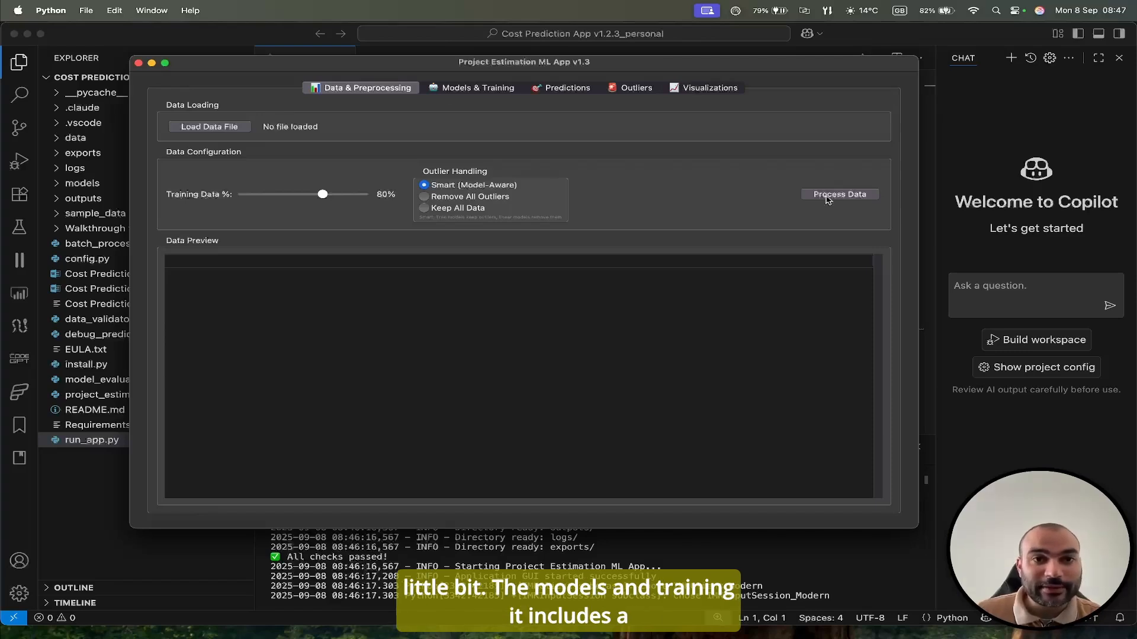
left_click(472, 89)
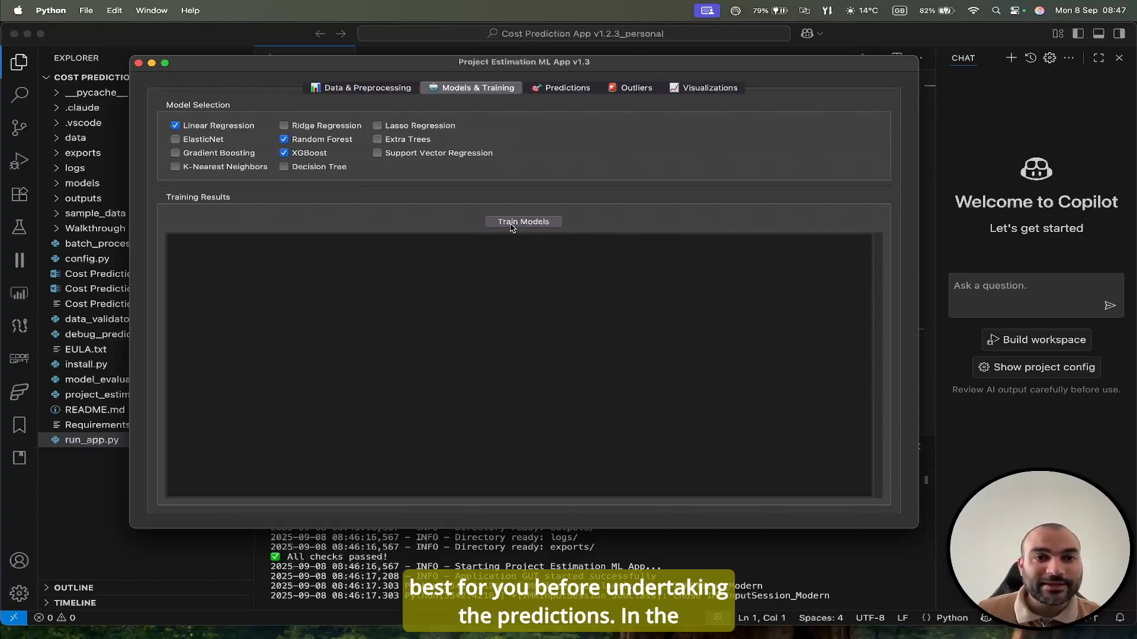
left_click(536, 89)
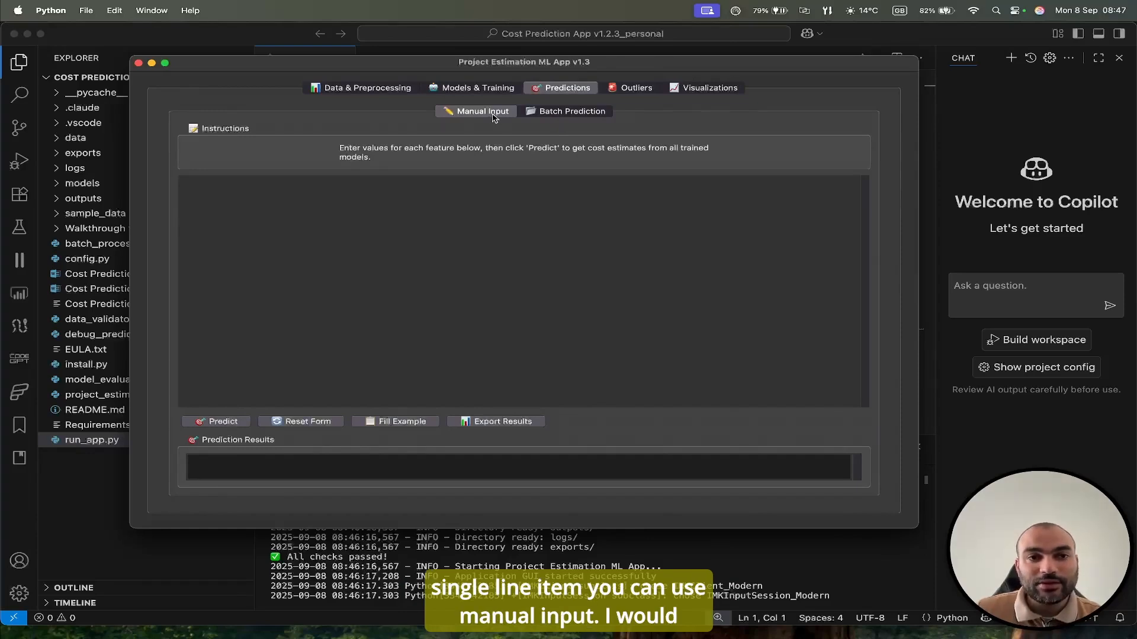
left_click(545, 114)
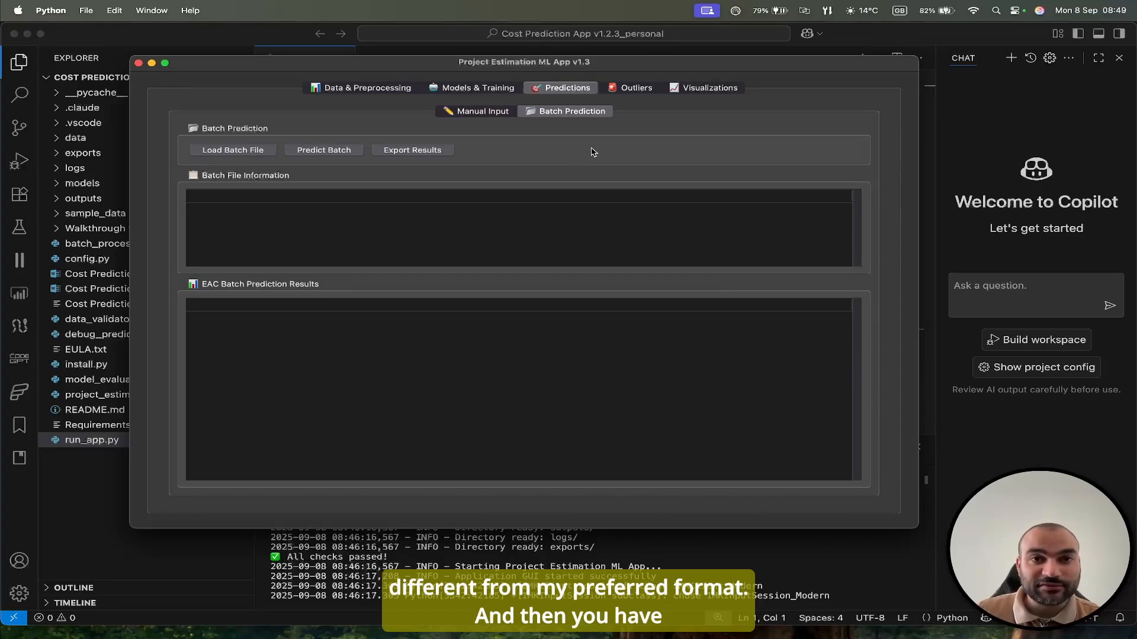
left_click(641, 89)
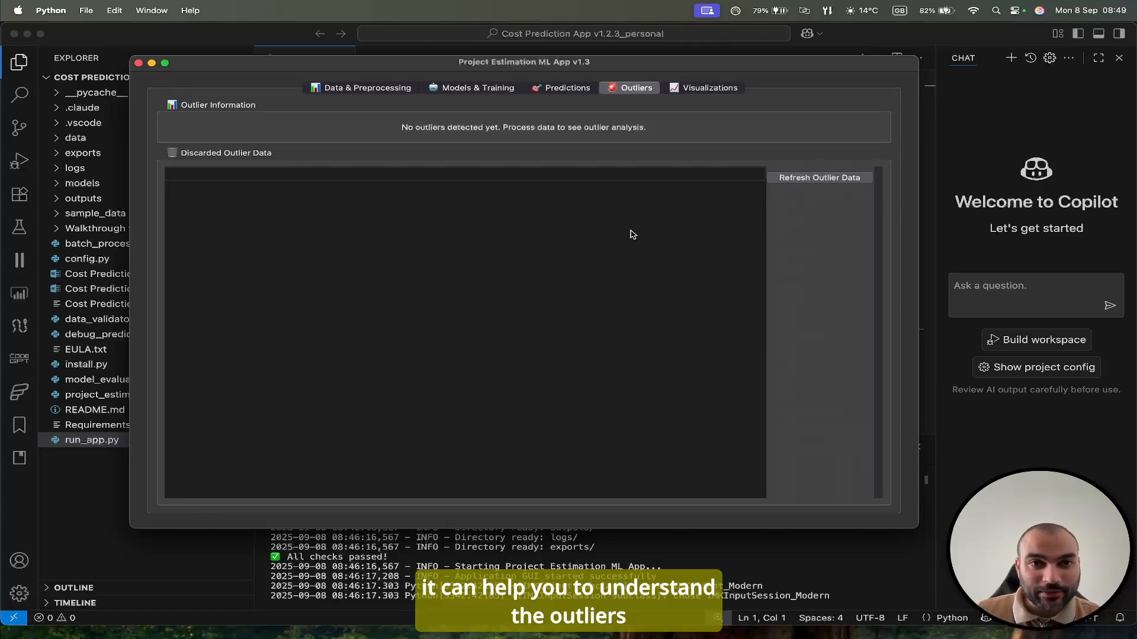
left_click(691, 88)
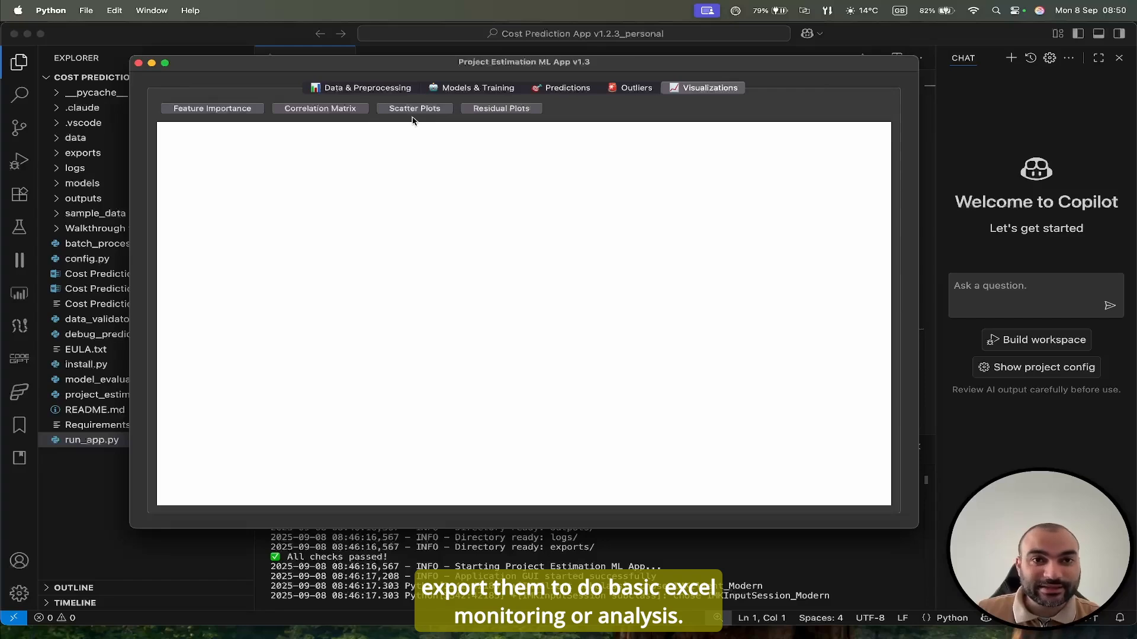
Load Cutting_Samples.xlsx as the data file and process it with outlier handling set to Keep All Data.
left_click(355, 92)
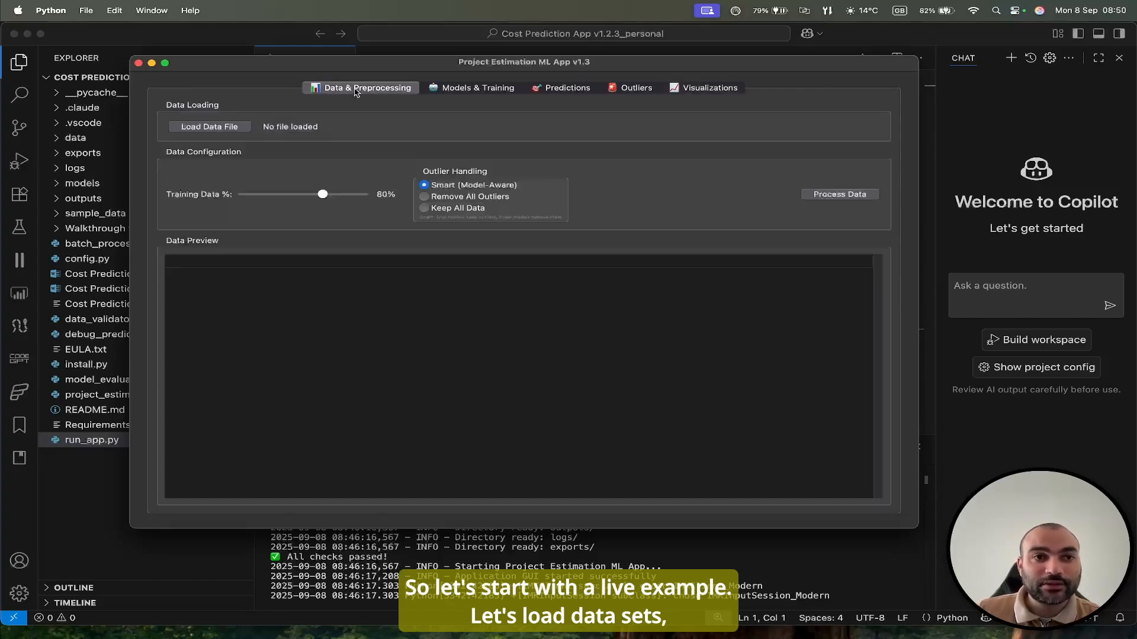
left_click(210, 129)
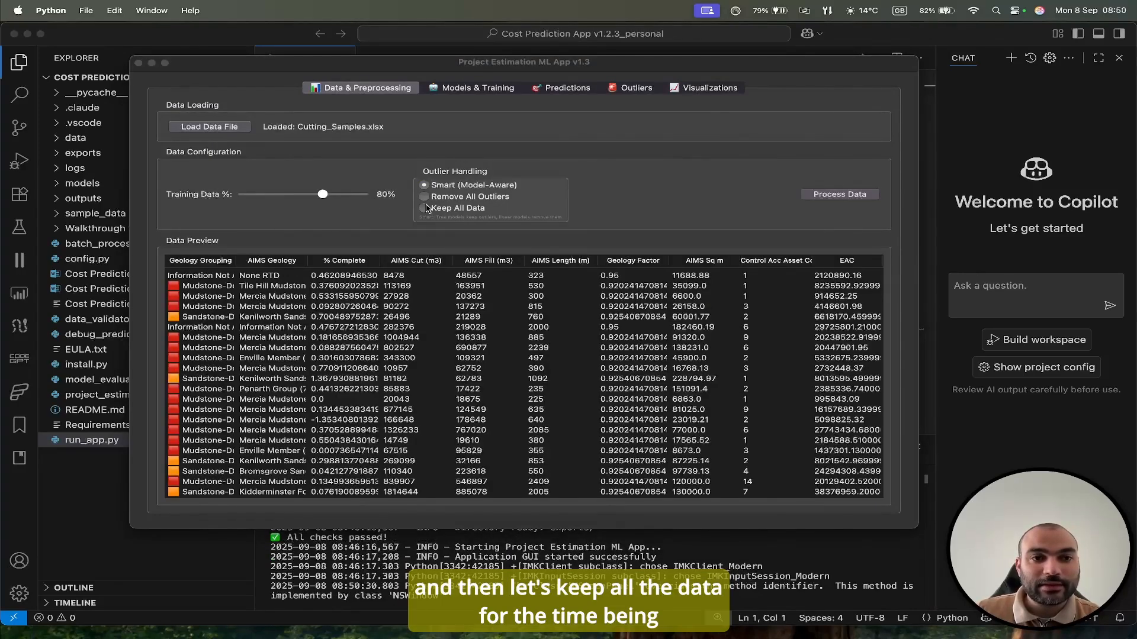
left_click(425, 207)
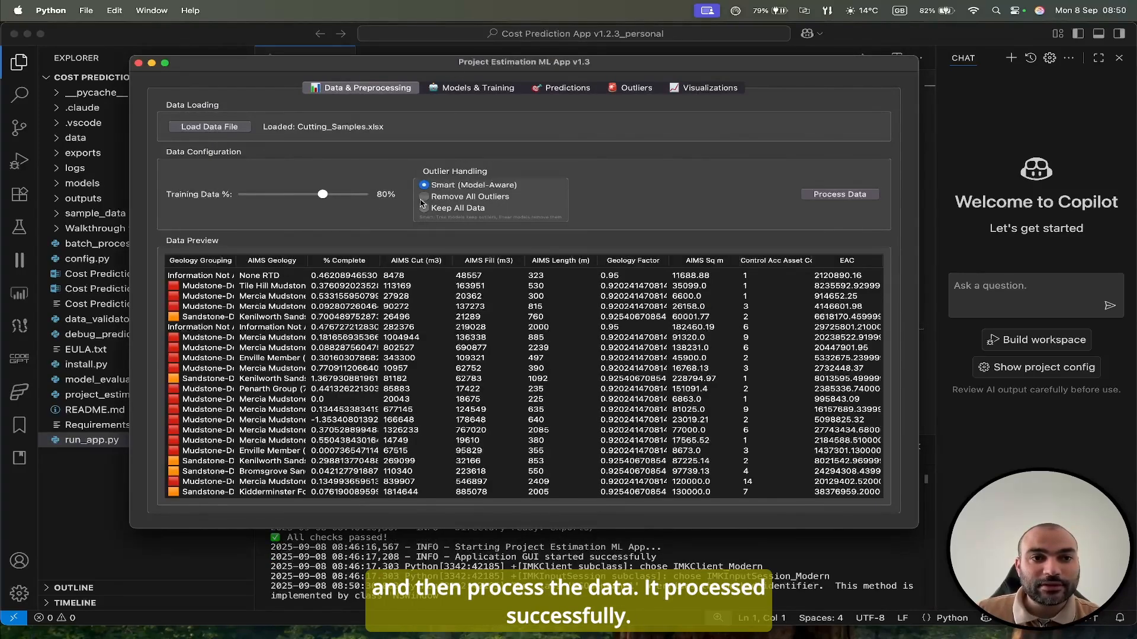
left_click(424, 208)
left_click(823, 195)
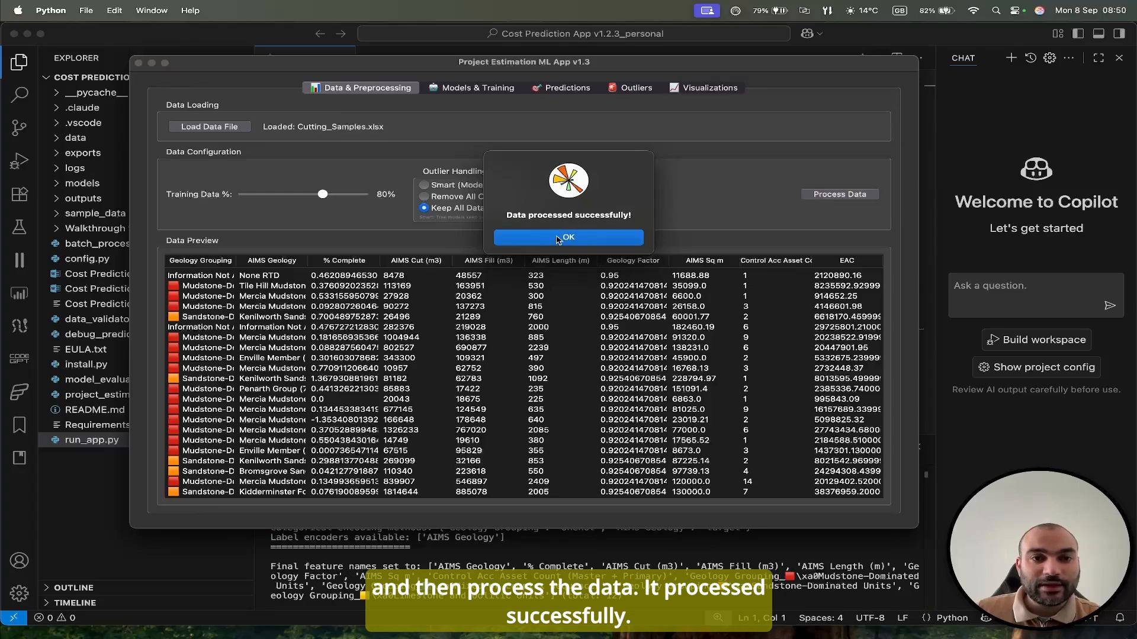
left_click(560, 238)
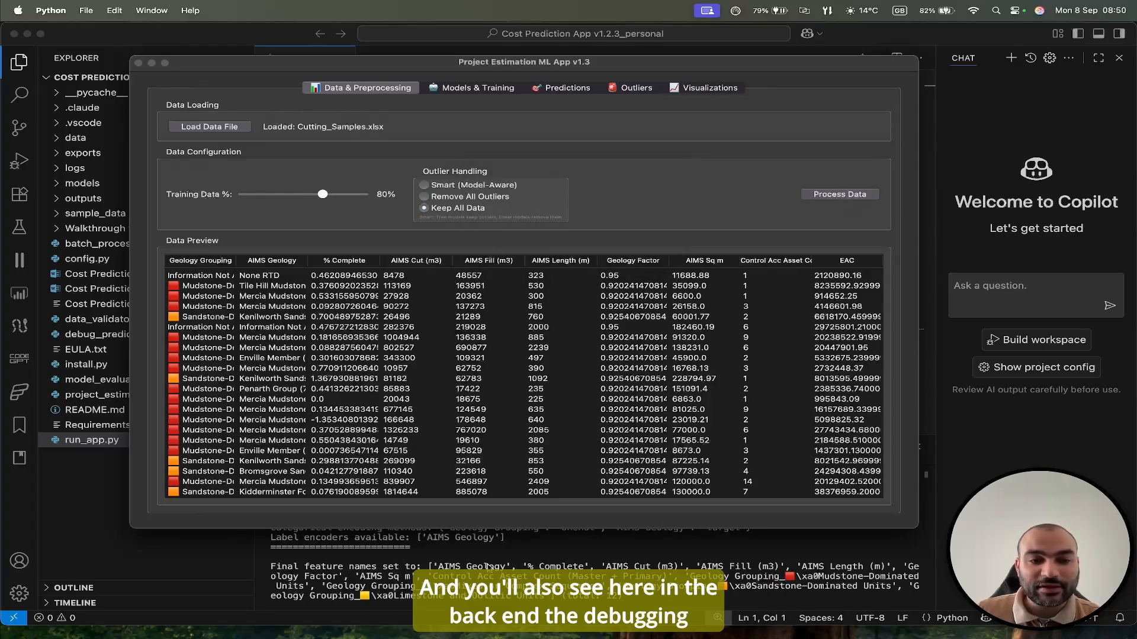
scroll(492, 576, "up", 10)
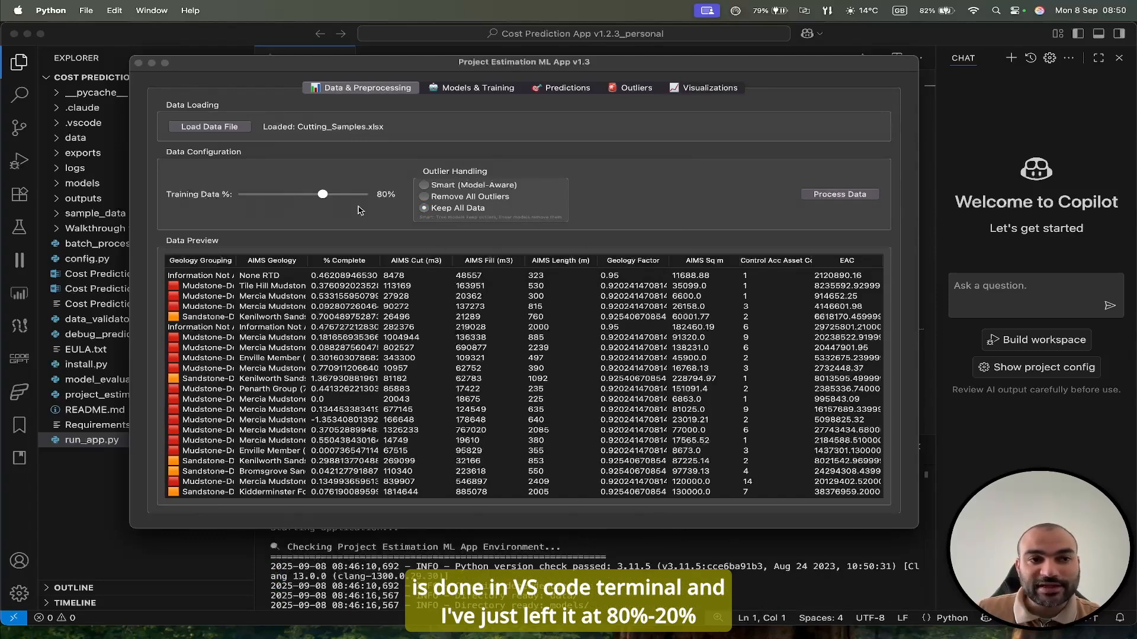
Deselect Linear Regression, add Extra Trees to Random Forest and XGBoost, and train the models.
left_click(454, 88)
left_click(215, 127)
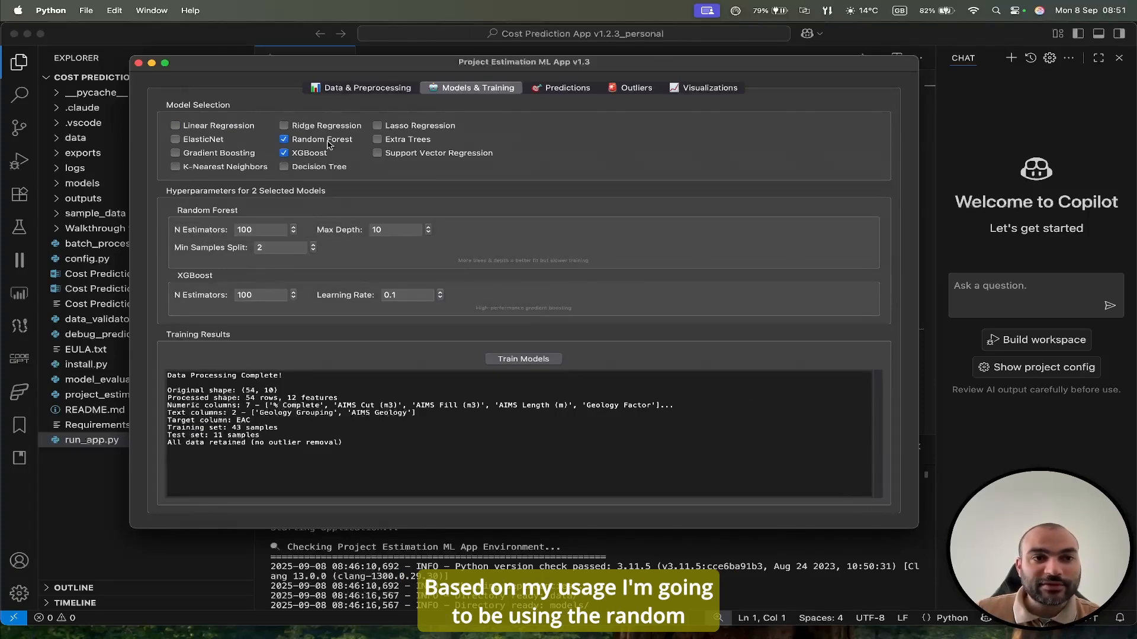
left_click(379, 141)
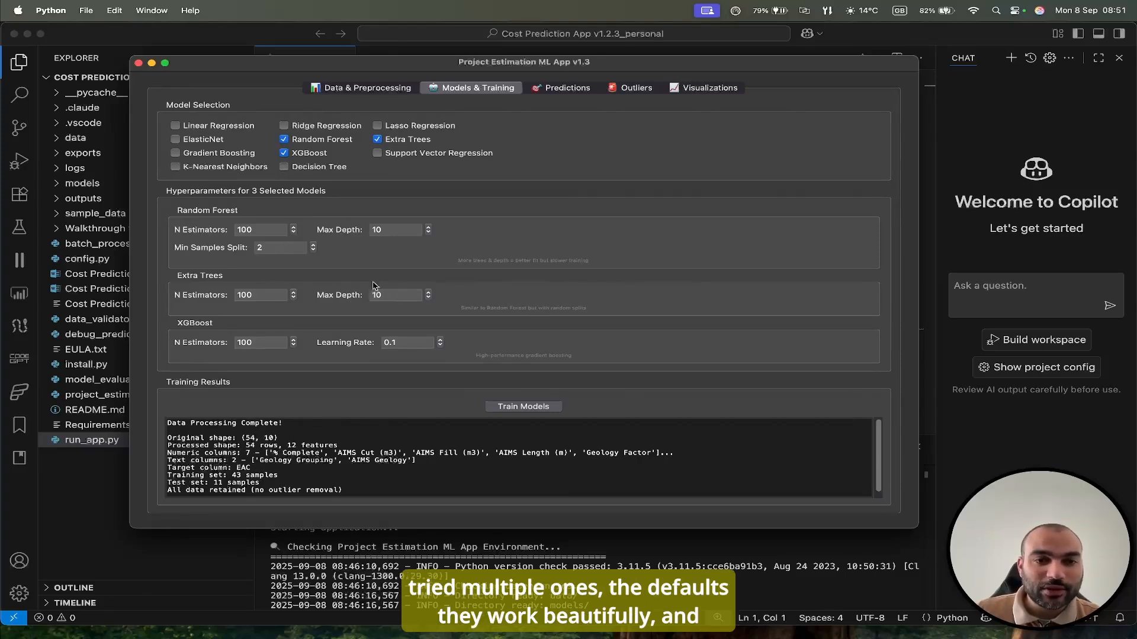
left_click(513, 408)
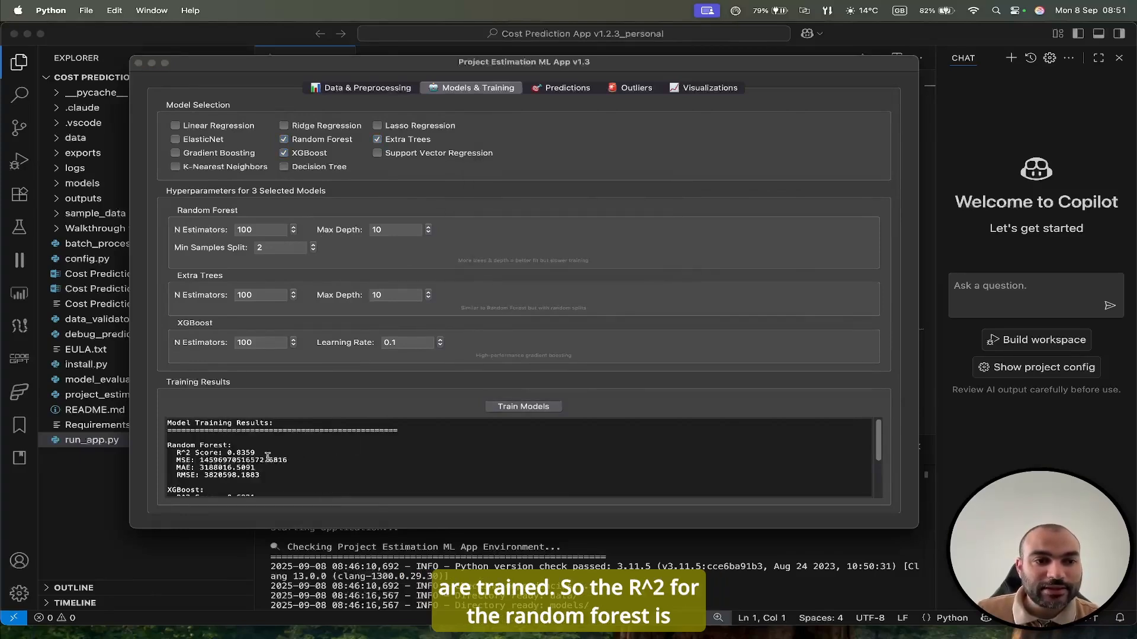
Enlarge the app window to show all training results and examine the R^2 scores of Random Forest, XGBoost and Extra Trees.
left_click_drag(268, 529, 268, 612)
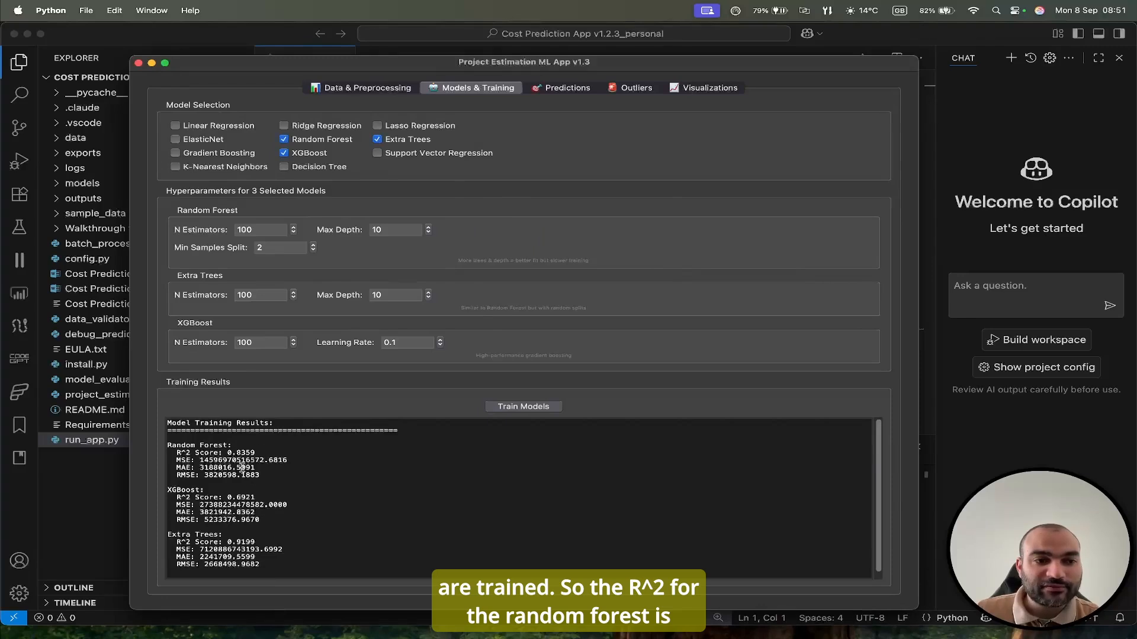
left_click_drag(256, 453, 229, 455)
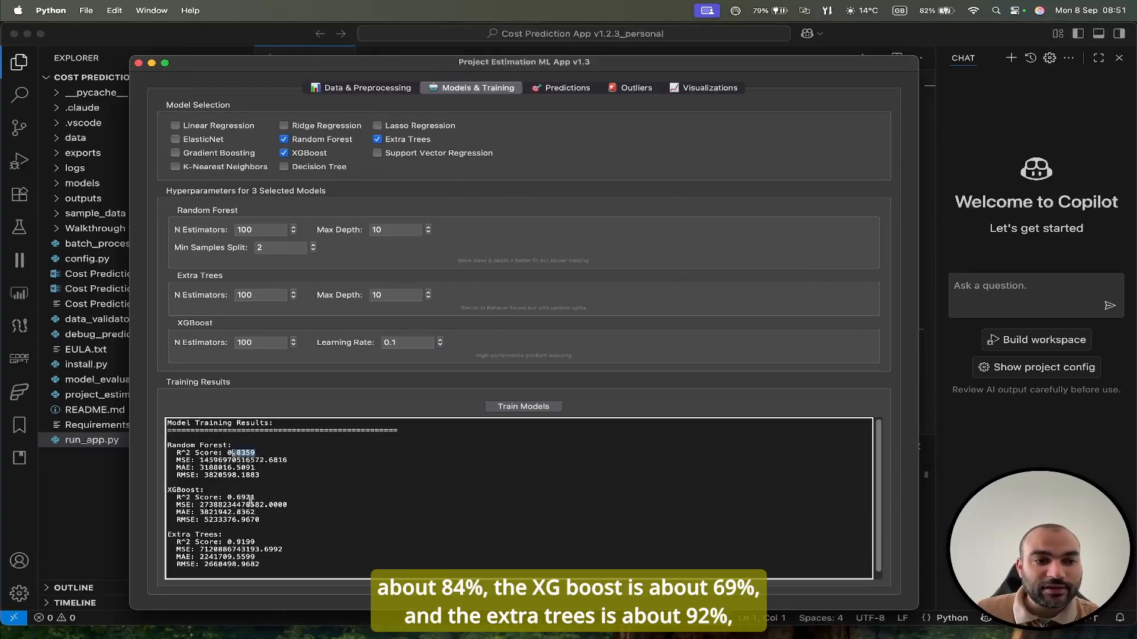
left_click_drag(256, 499, 224, 506)
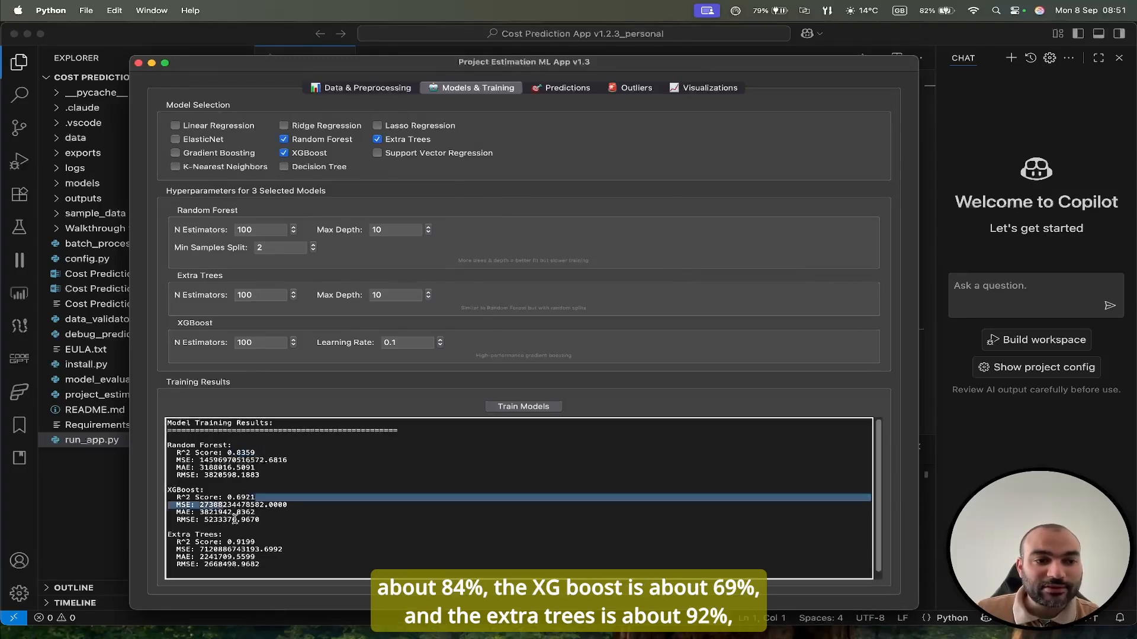
left_click(250, 550)
left_click_drag(254, 543, 230, 543)
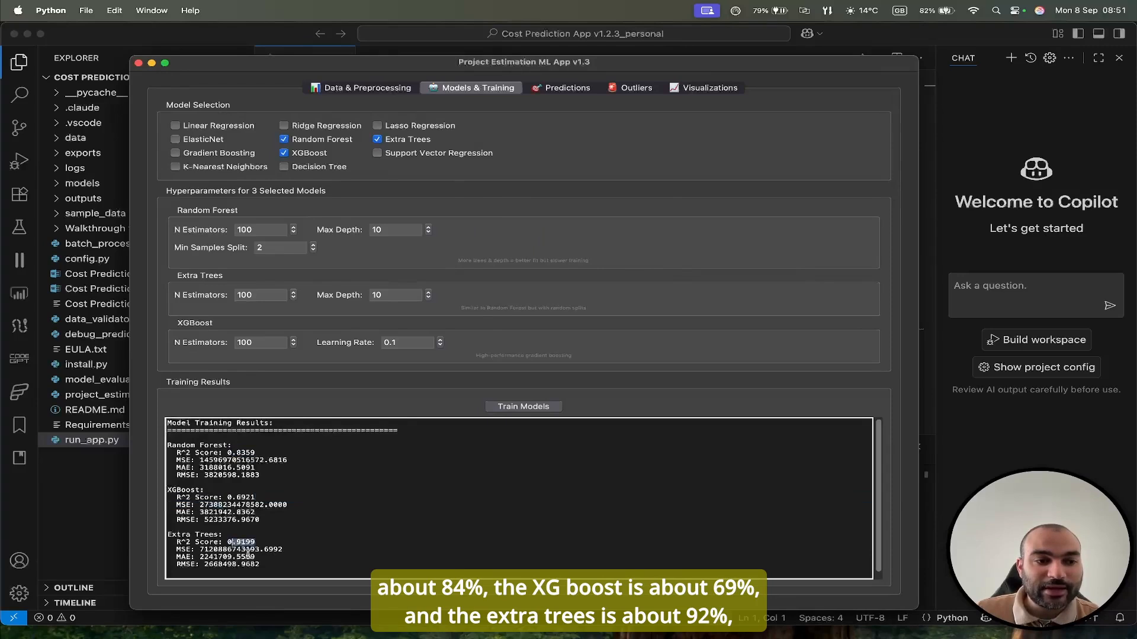
Replace XGBoost with Decision Tree in the model selection and retrain, checking the Extra Trees and Decision Tree R^2 scores.
left_click(284, 153)
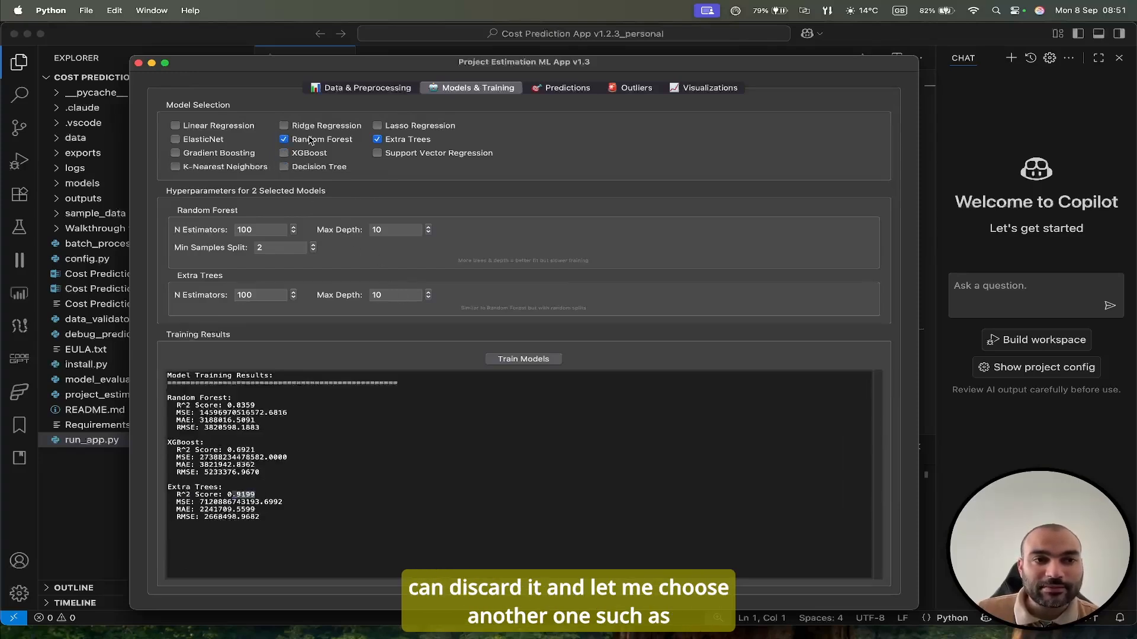
left_click(284, 168)
left_click(501, 410)
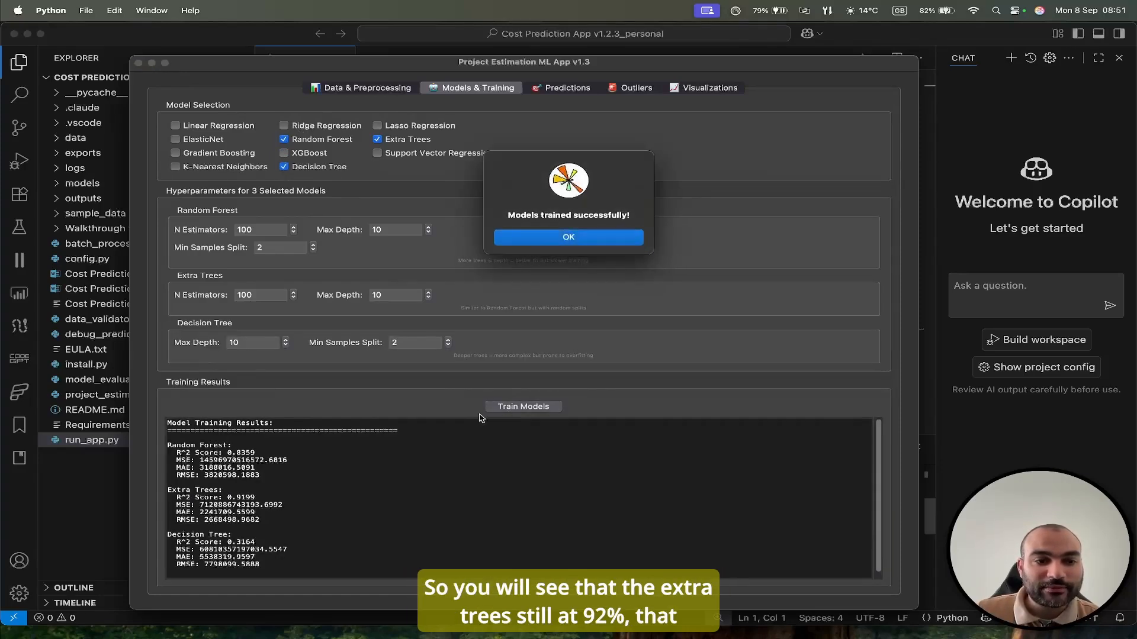
left_click(560, 243)
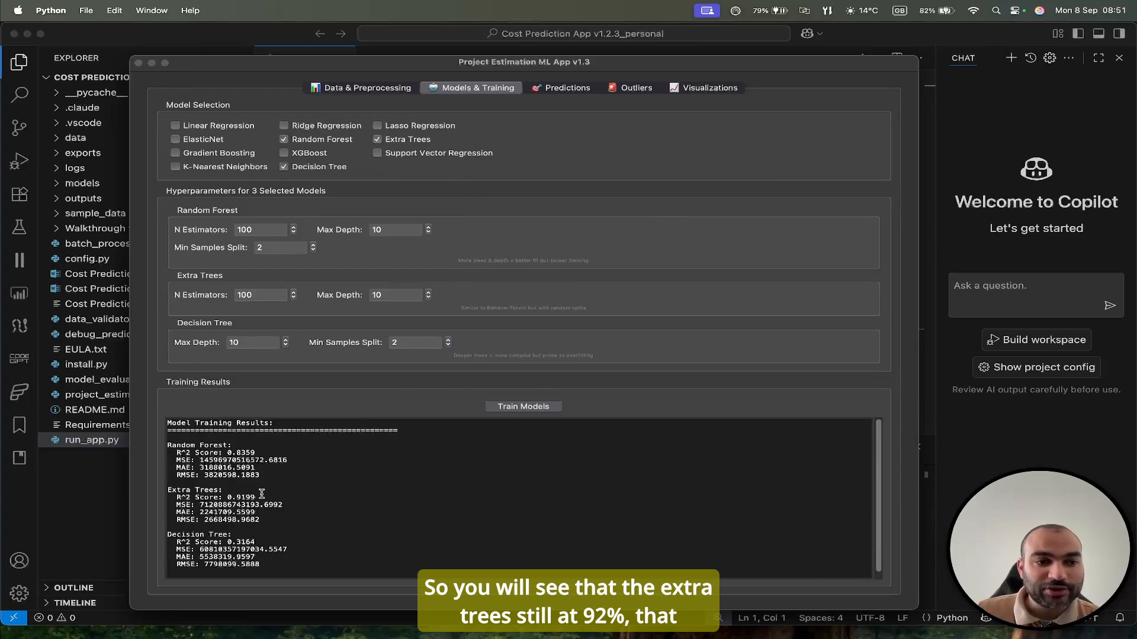
left_click_drag(258, 496, 233, 499)
left_click_drag(257, 543, 237, 544)
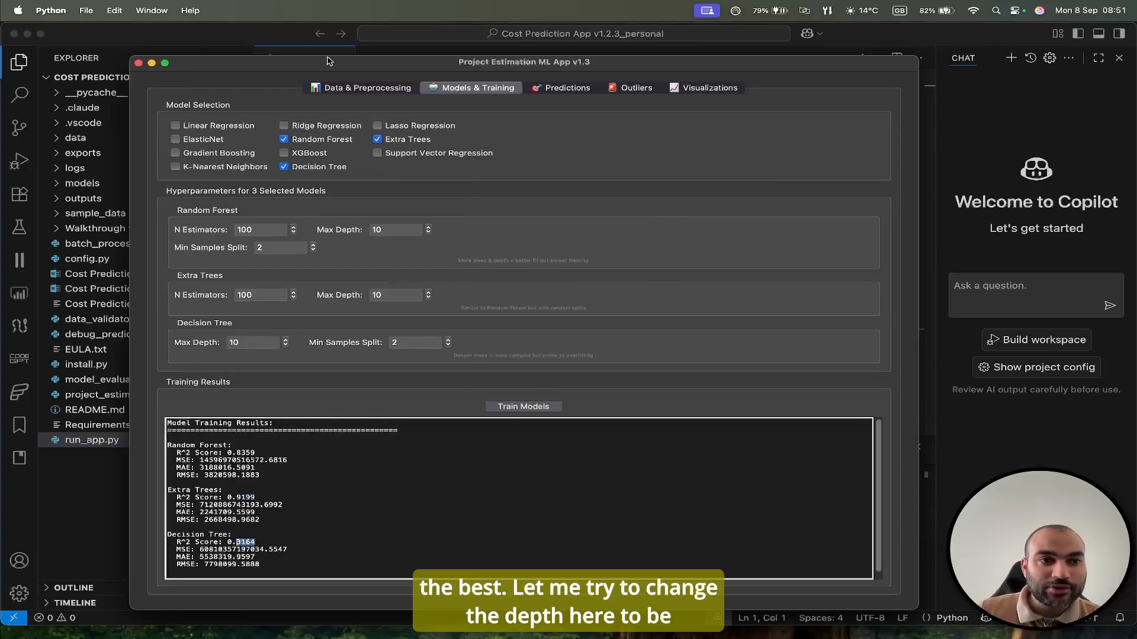
Retrain the models with the Decision Tree's Max Depth set to 100, check its R^2 score, and deselect Decision Tree.
left_click(249, 344)
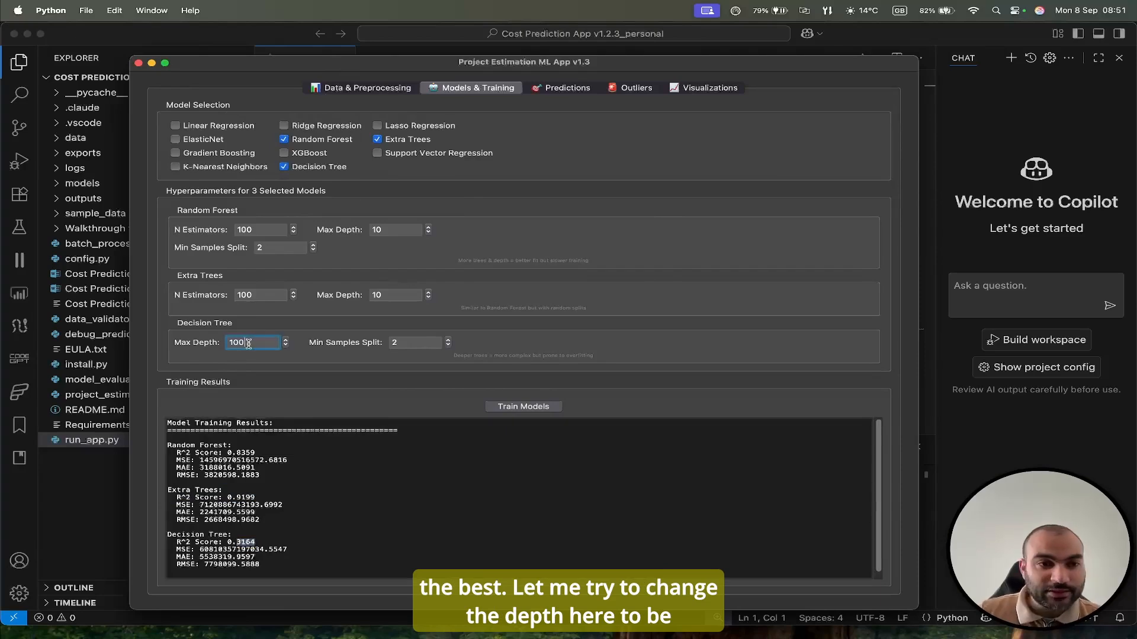
left_click(520, 408)
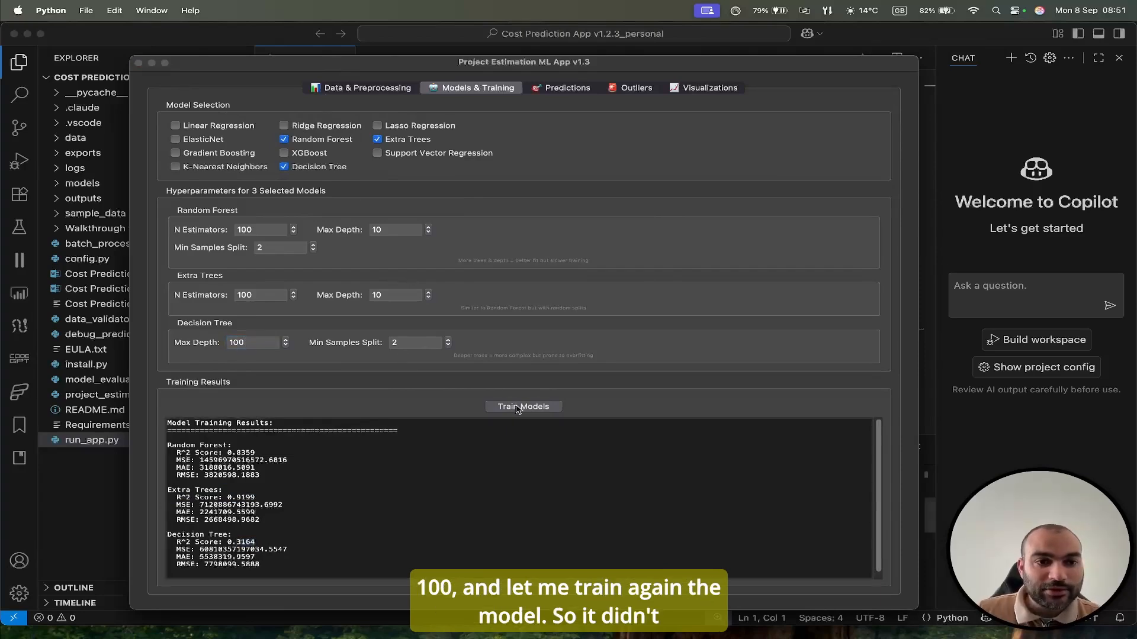
left_click(569, 237)
left_click_drag(231, 542, 261, 543)
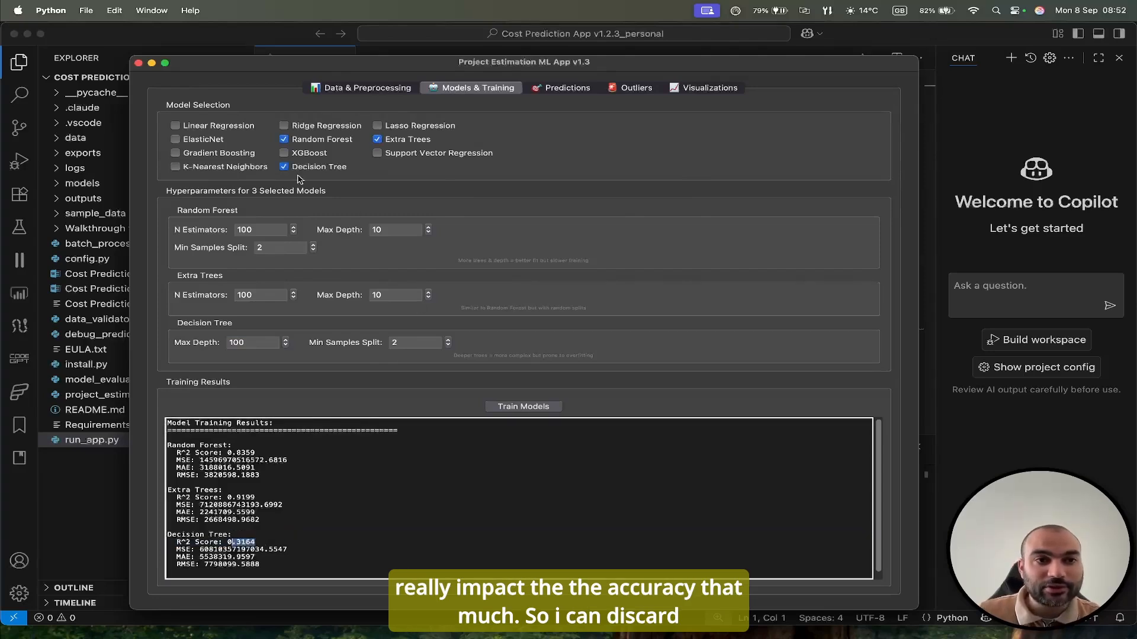
left_click(284, 167)
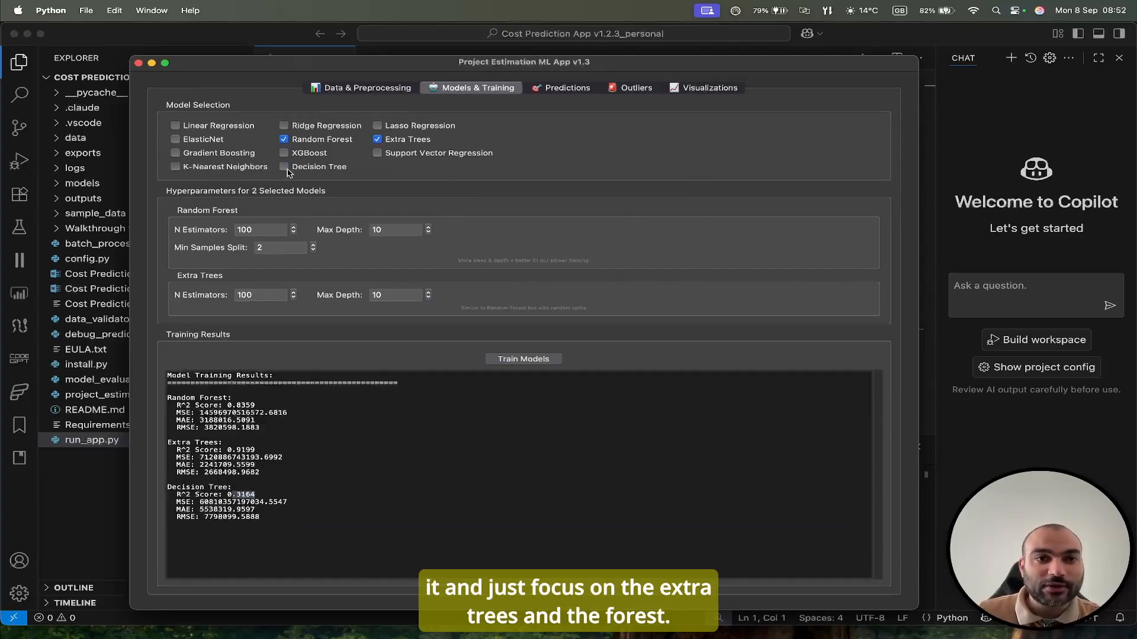
Load the cutting samples batch trial Excel file from the sample_data folder for batch prediction.
left_click(554, 89)
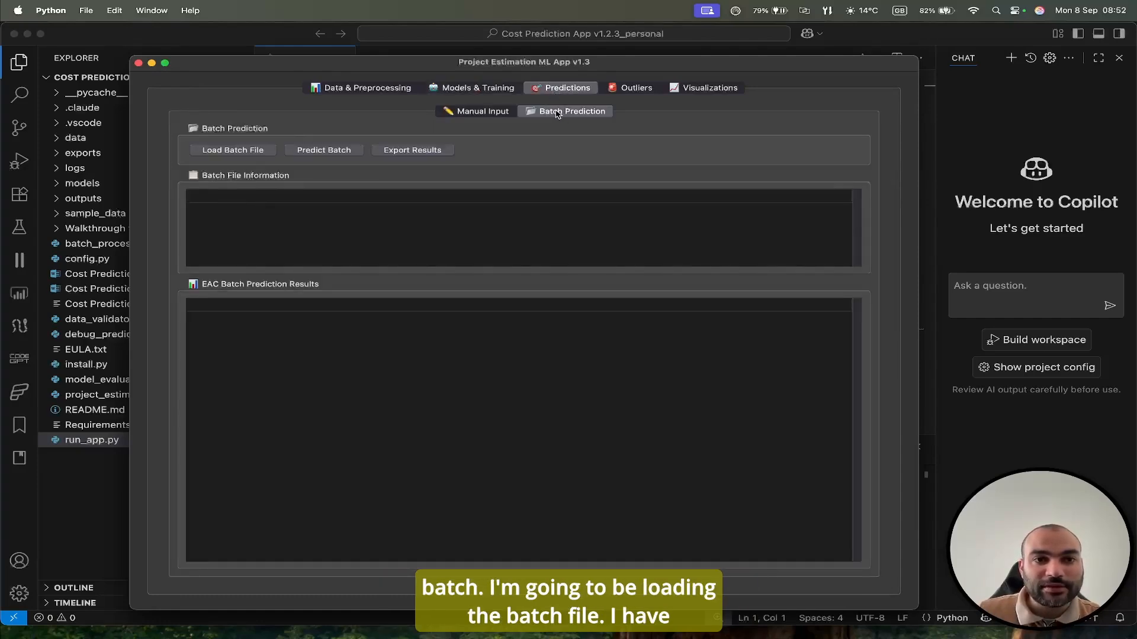
left_click(270, 153)
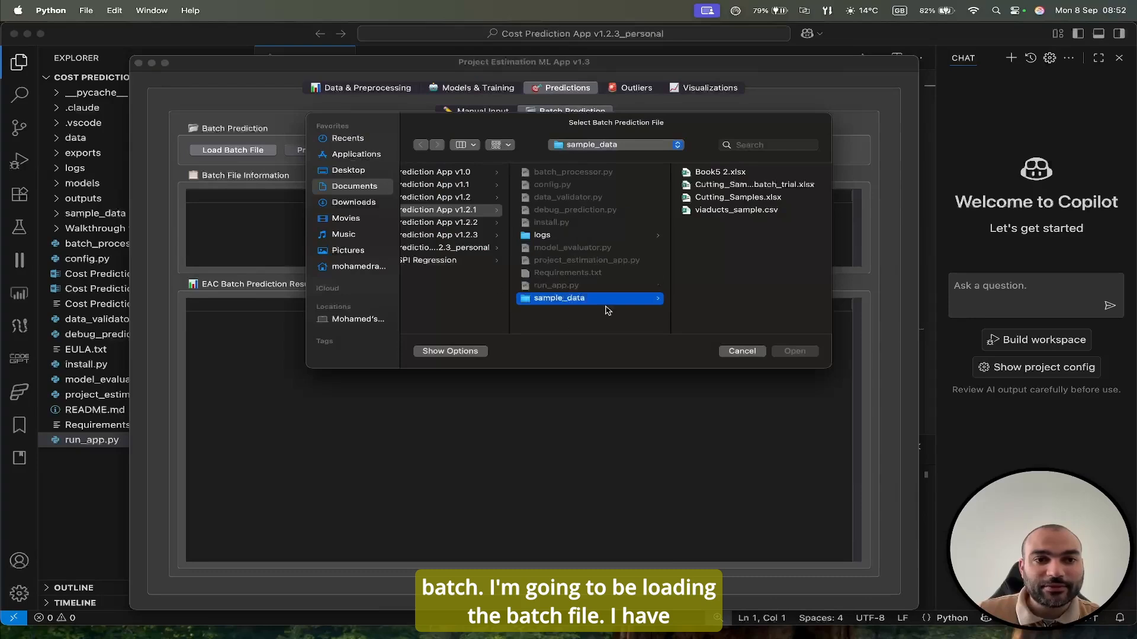
double_click(716, 185)
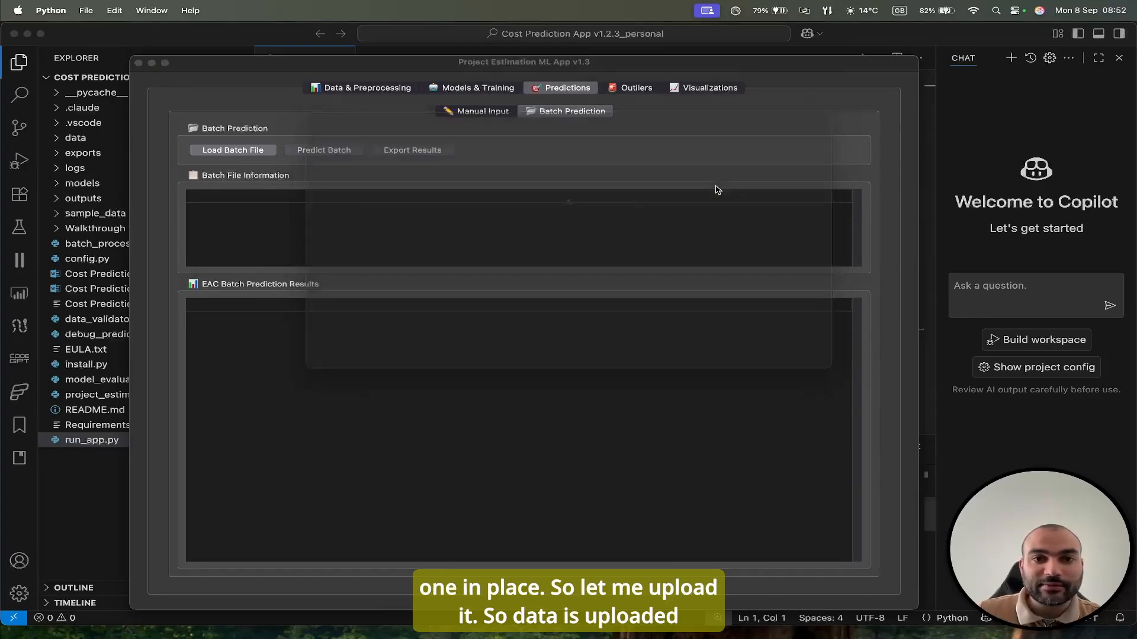
Look through the loaded batch file's asset rows and run the batch prediction on them.
left_click(549, 237)
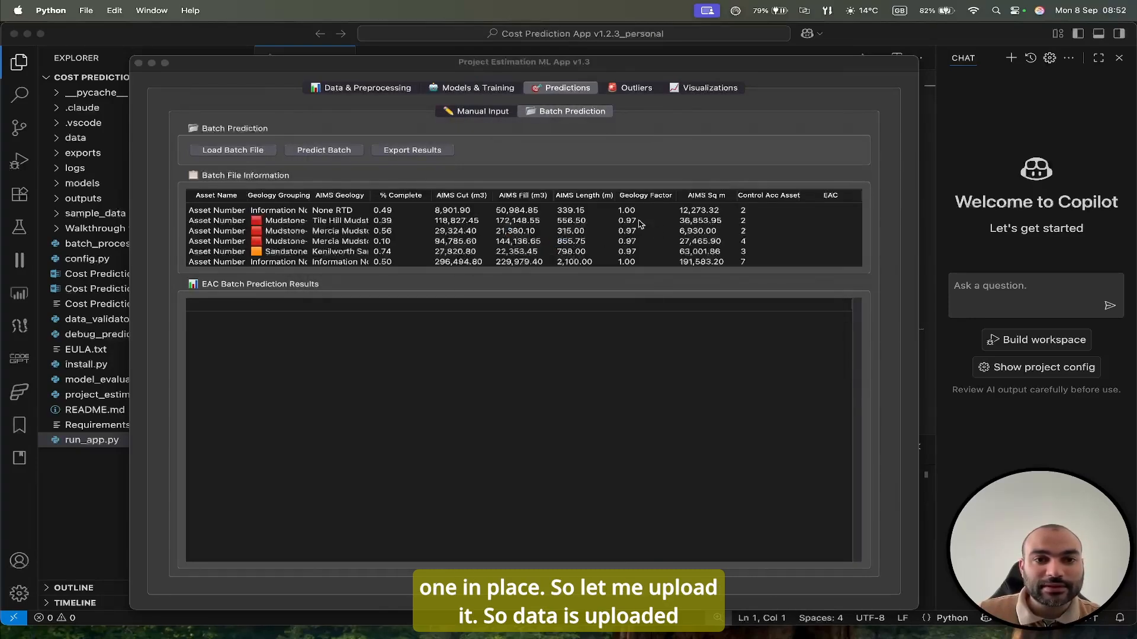
scroll(618, 225, "down", 1)
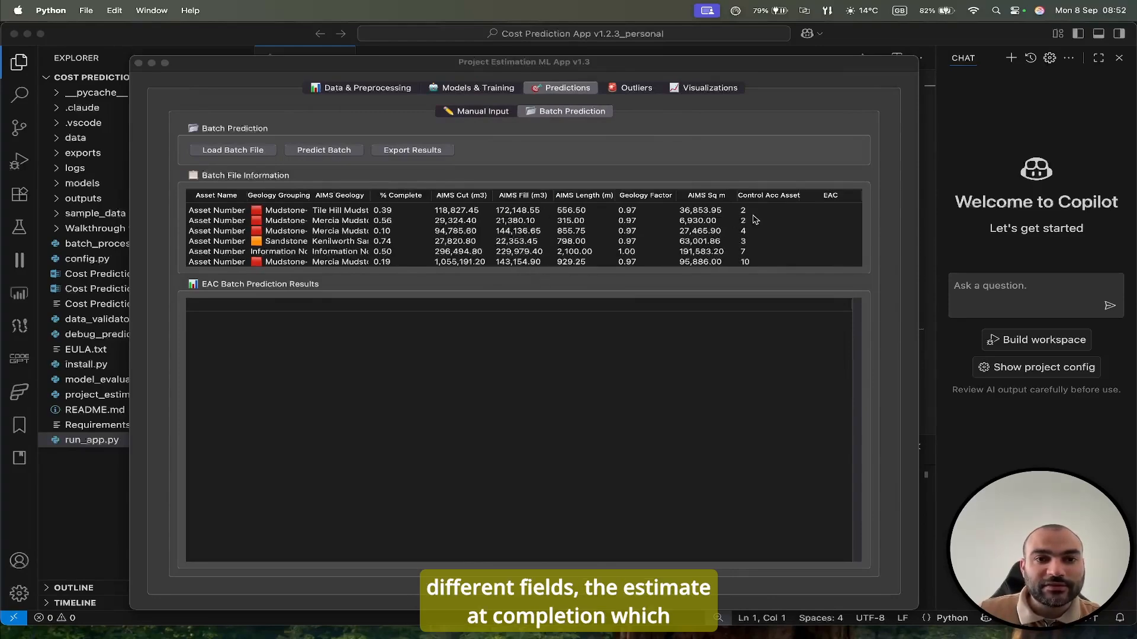
scroll(764, 219, "down", 8)
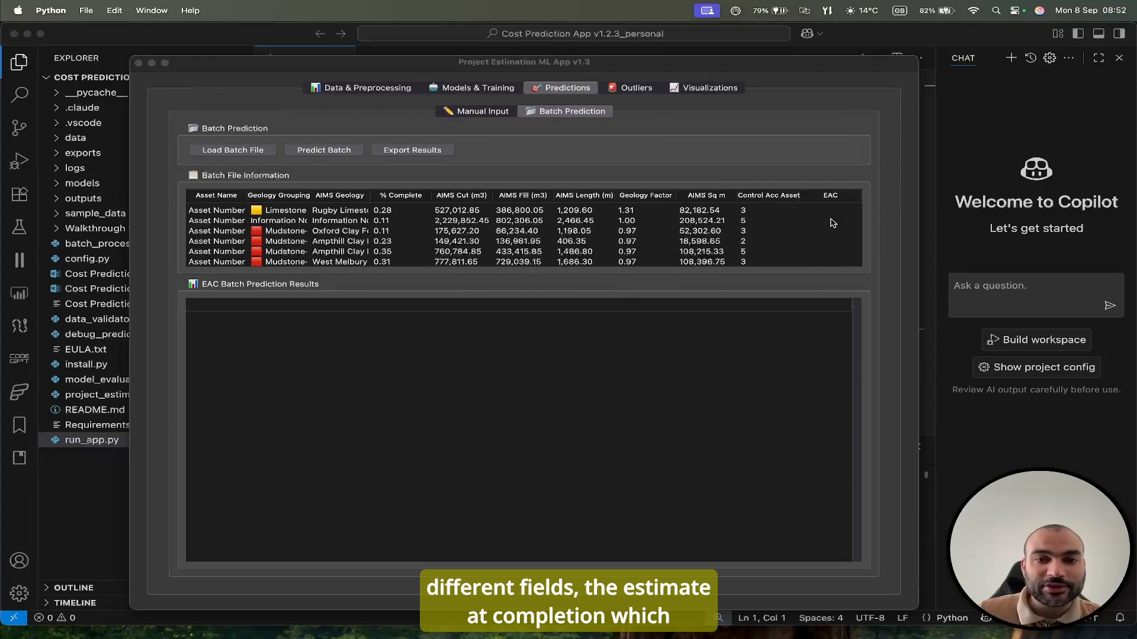
scroll(838, 216, "down", 1)
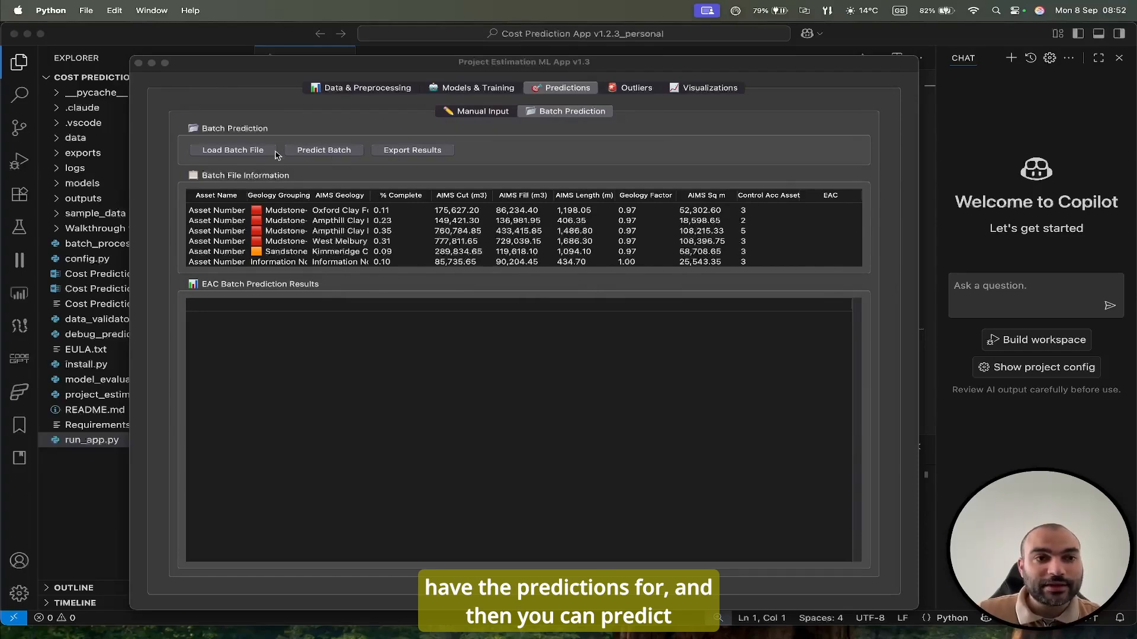
left_click(316, 153)
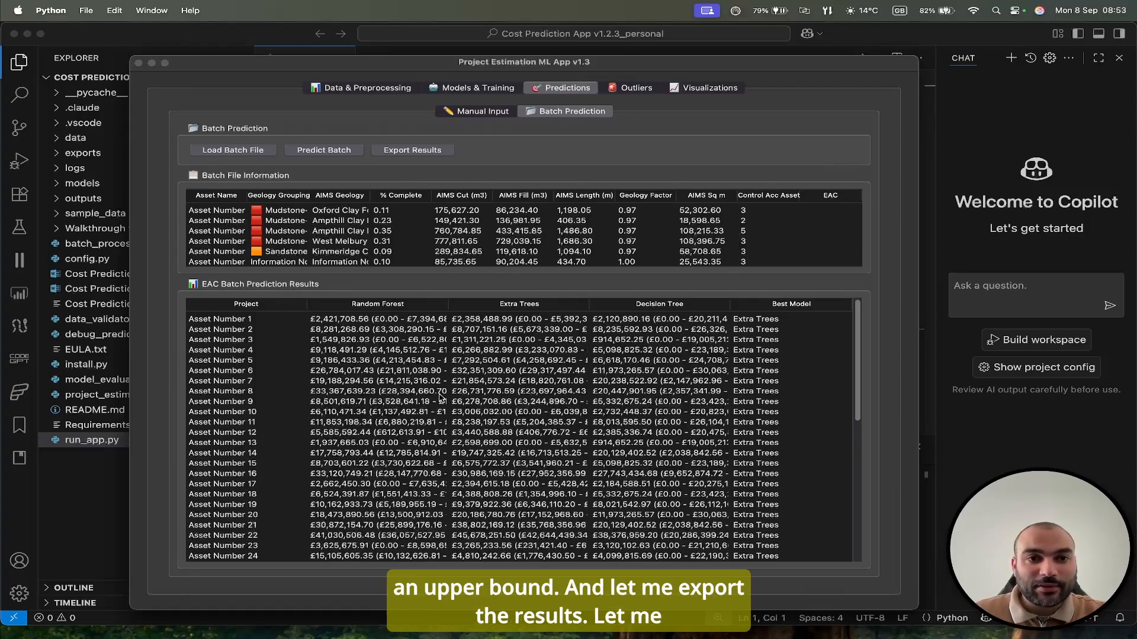
Export the batch prediction results as an Excel file named trial in the sample_data folder.
left_click(408, 151)
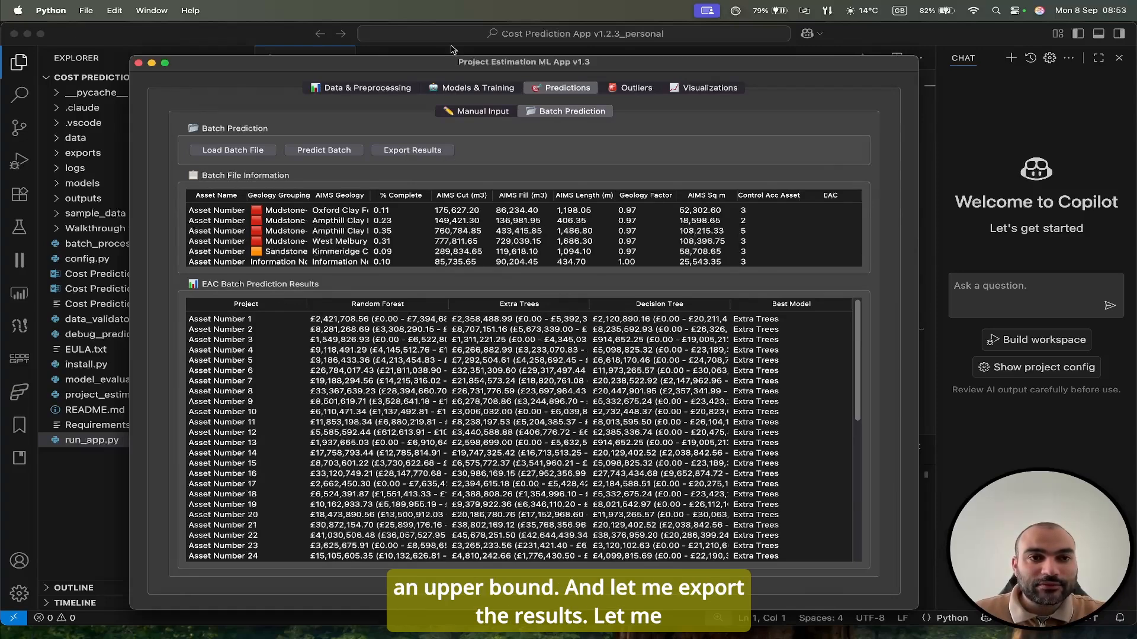
type("trial")
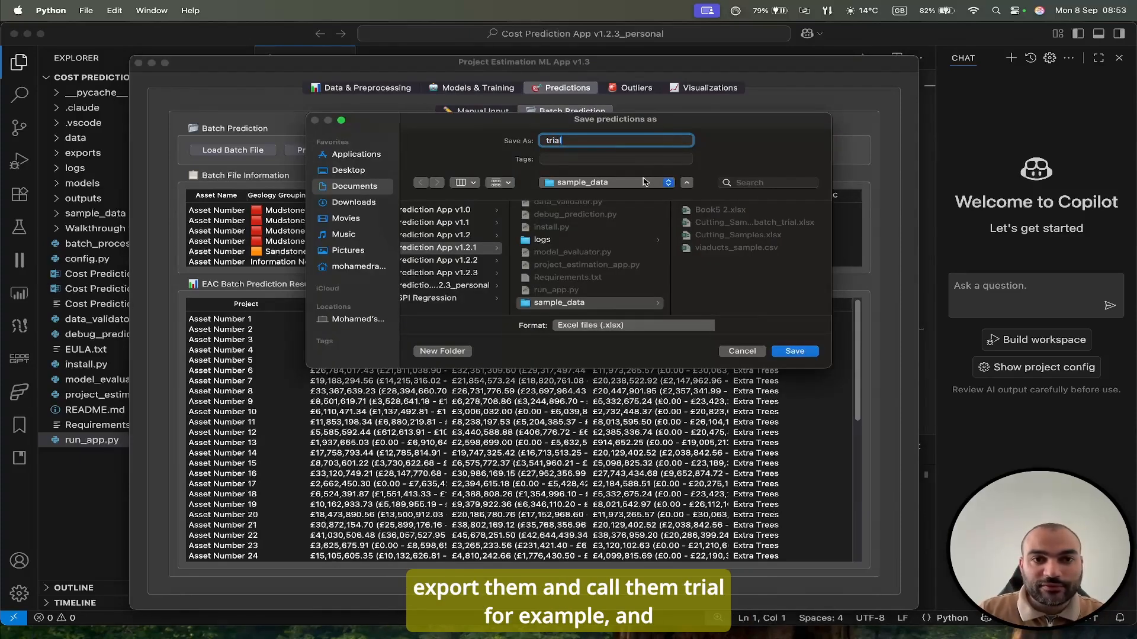
key("Return")
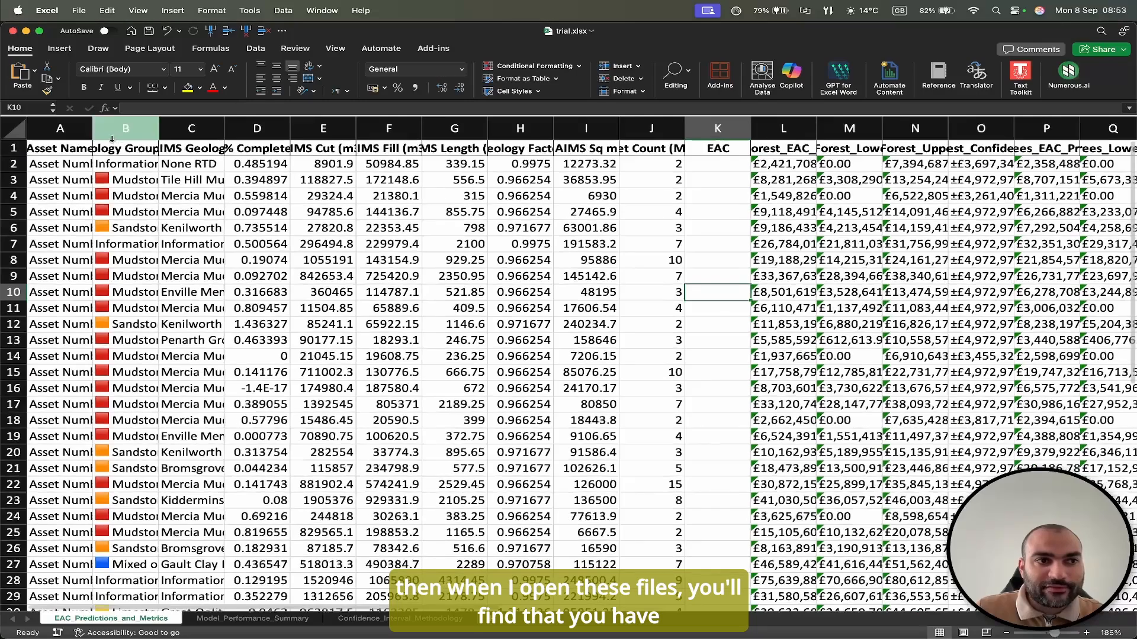
In trial.xlsx, widen the Asset Name column to show full names and examine the input columns B to J and the EAC column.
left_click_drag(92, 122, 321, 128)
left_click(260, 192)
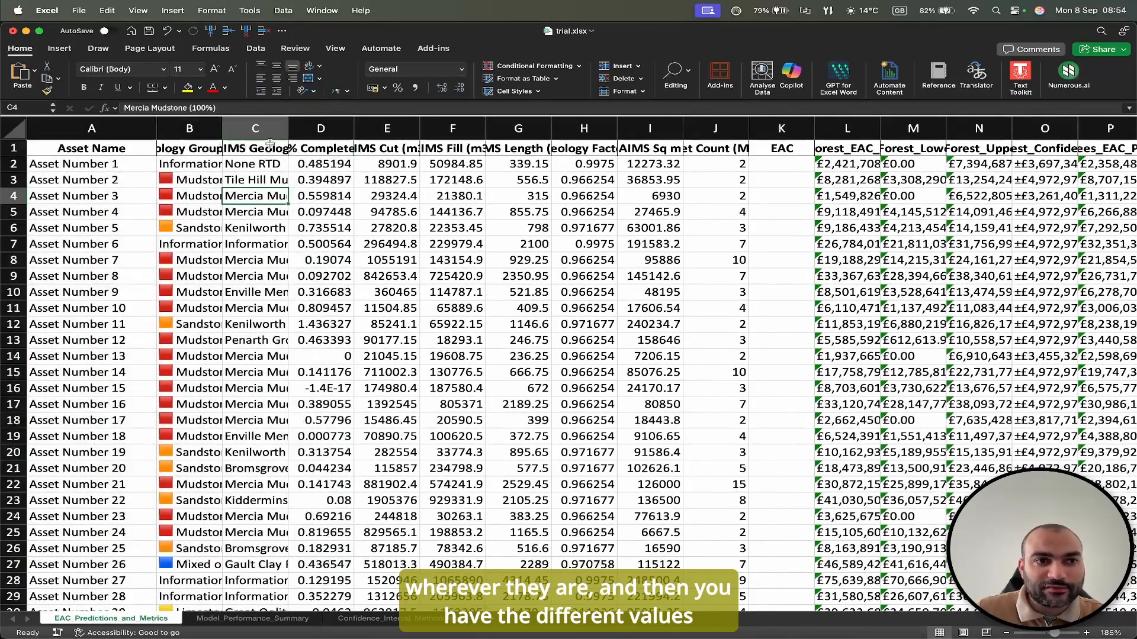
scroll(260, 192, "right", 1)
left_click_drag(158, 122, 679, 122)
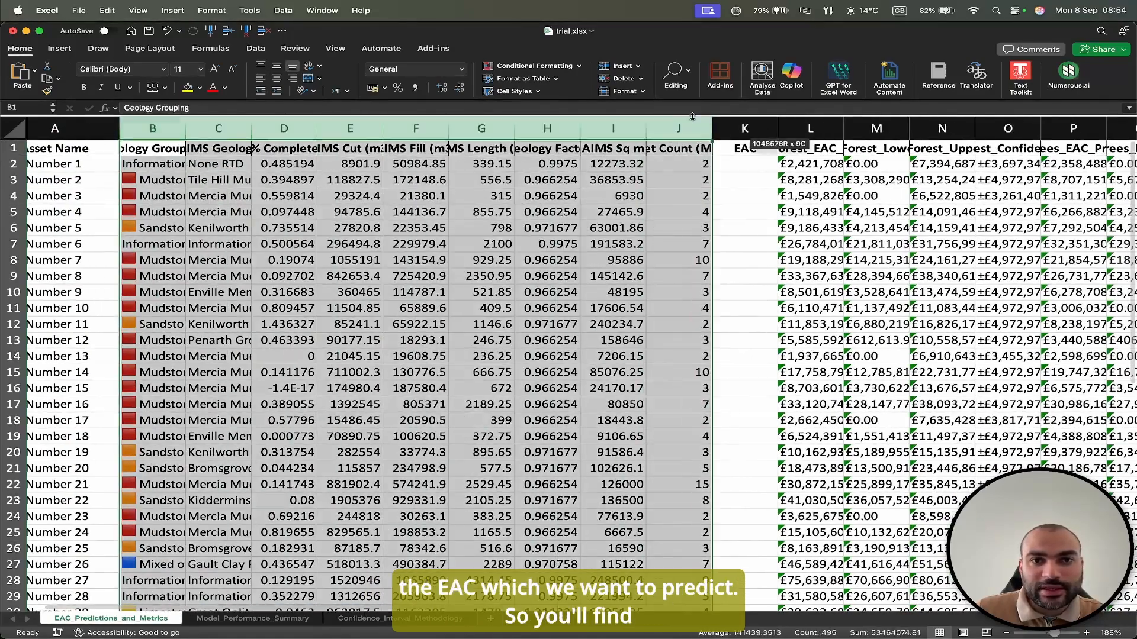
scroll(607, 144, "right", 3)
left_click(576, 148)
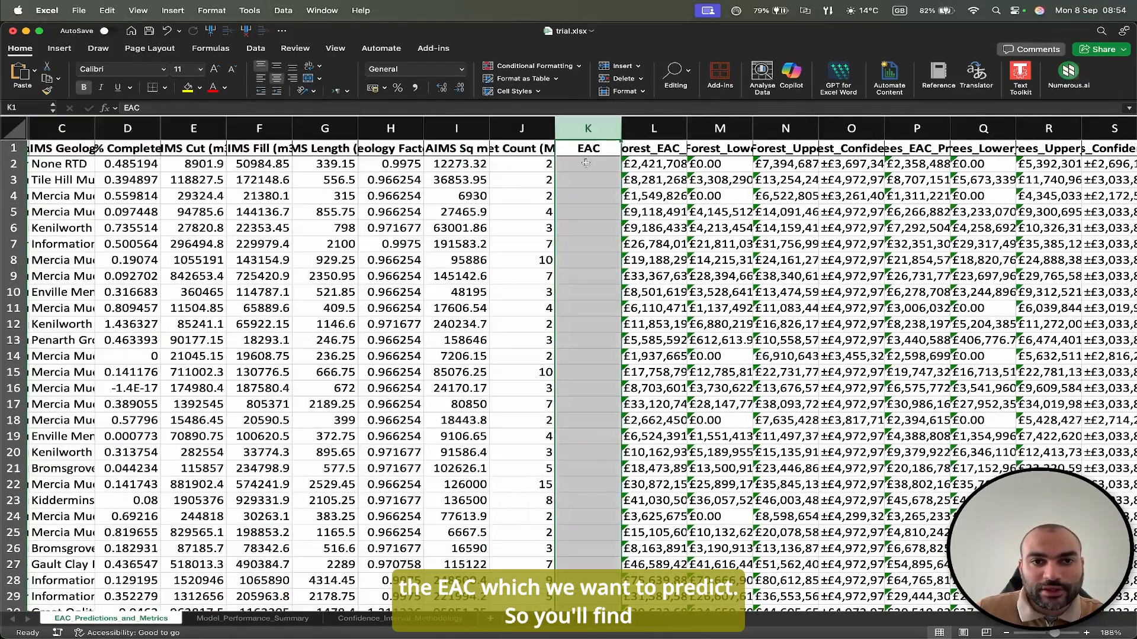
Examine the first asset's Random Forest EAC prediction, lower bound, upper bound and confidence interval.
scroll(355, 195, "left", 3)
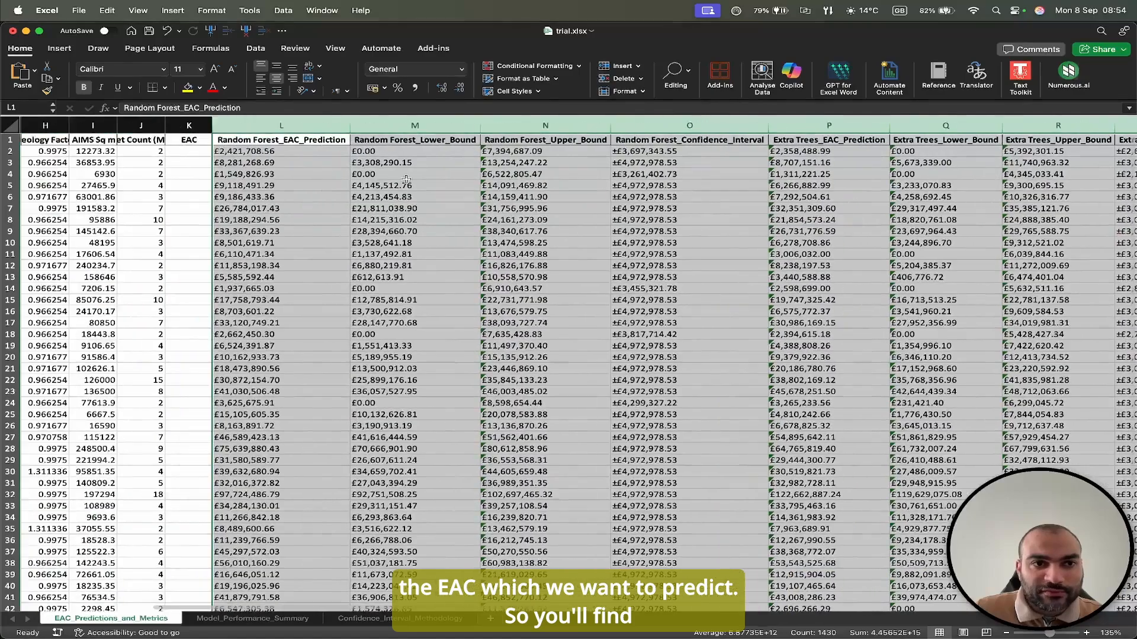
left_click(305, 196)
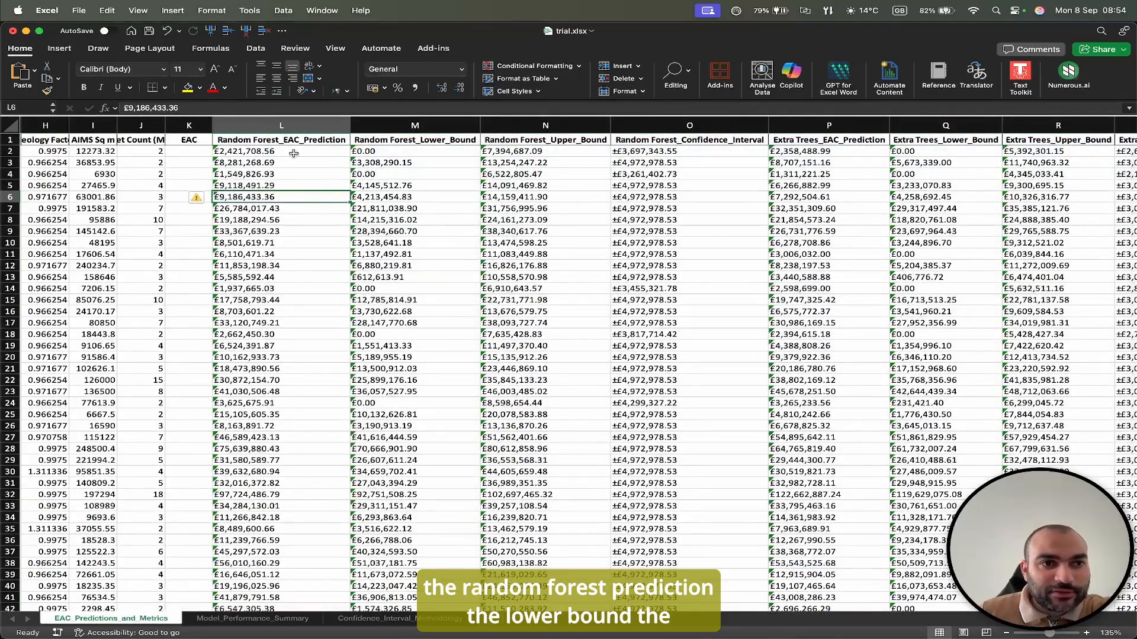
left_click(295, 153)
left_click(391, 152)
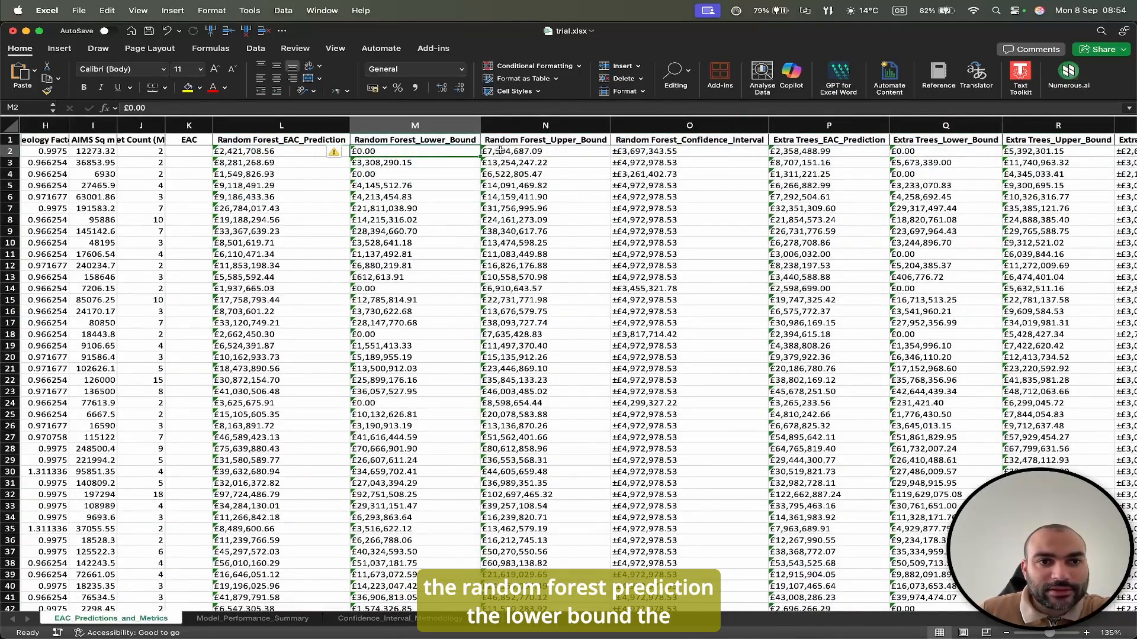
left_click(500, 151)
left_click(674, 153)
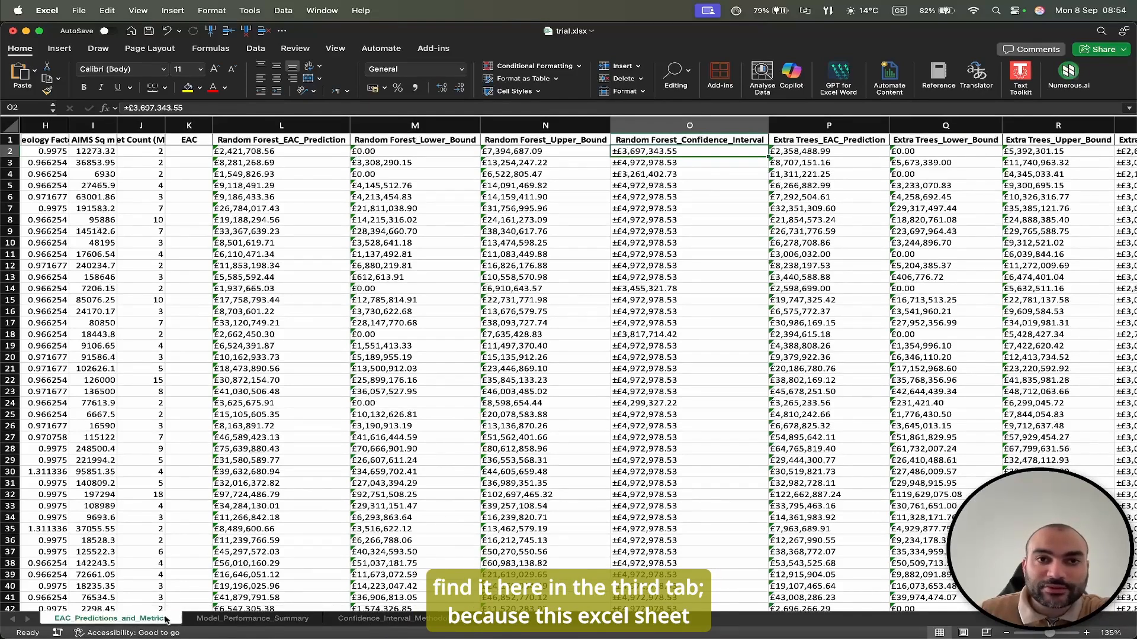
Autofit columns A to F on the Model_Performance_Summary sheet and check the Decision Tree's R² score.
left_click(226, 619)
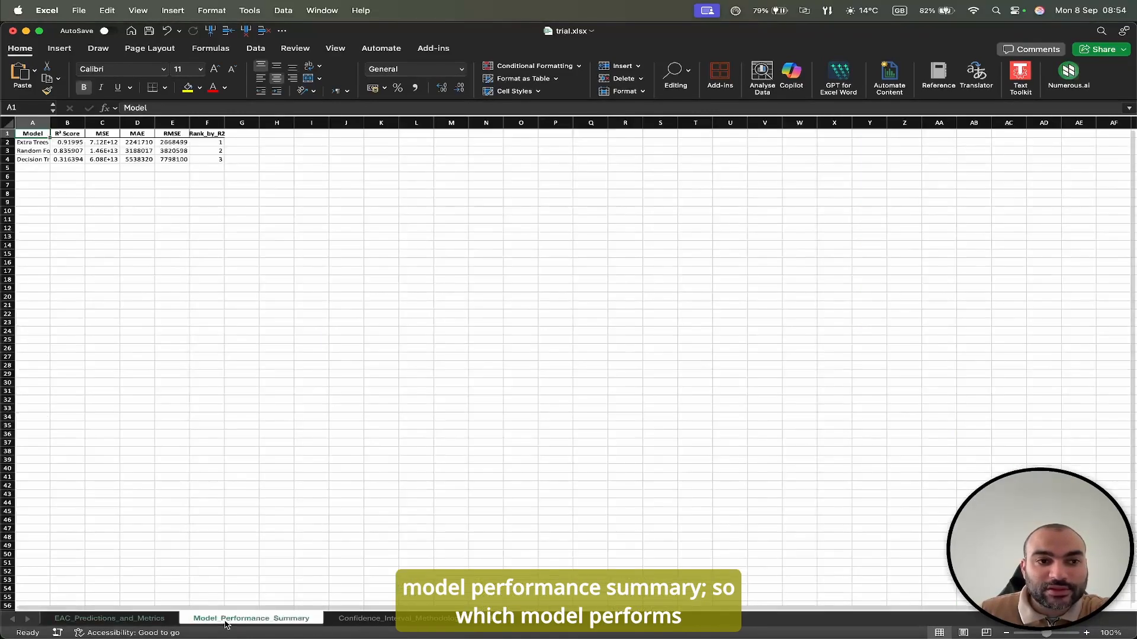
left_click(136, 339)
scroll(118, 186, "up", 5)
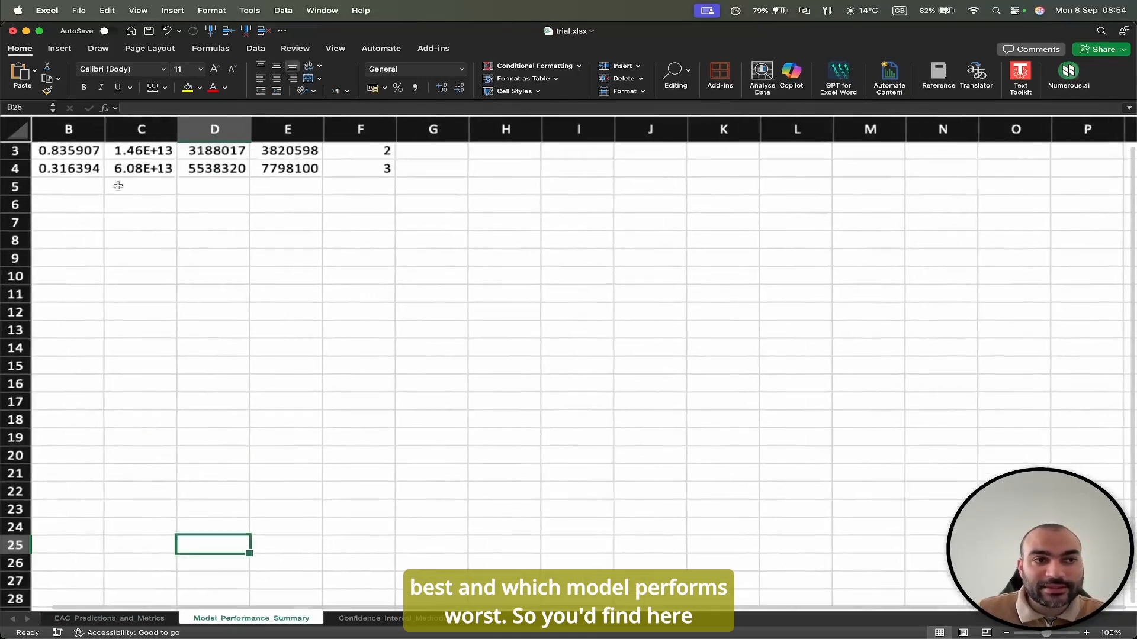
scroll(118, 185, "up", 2)
scroll(117, 185, "left", 1)
left_click_drag(66, 130, 433, 127)
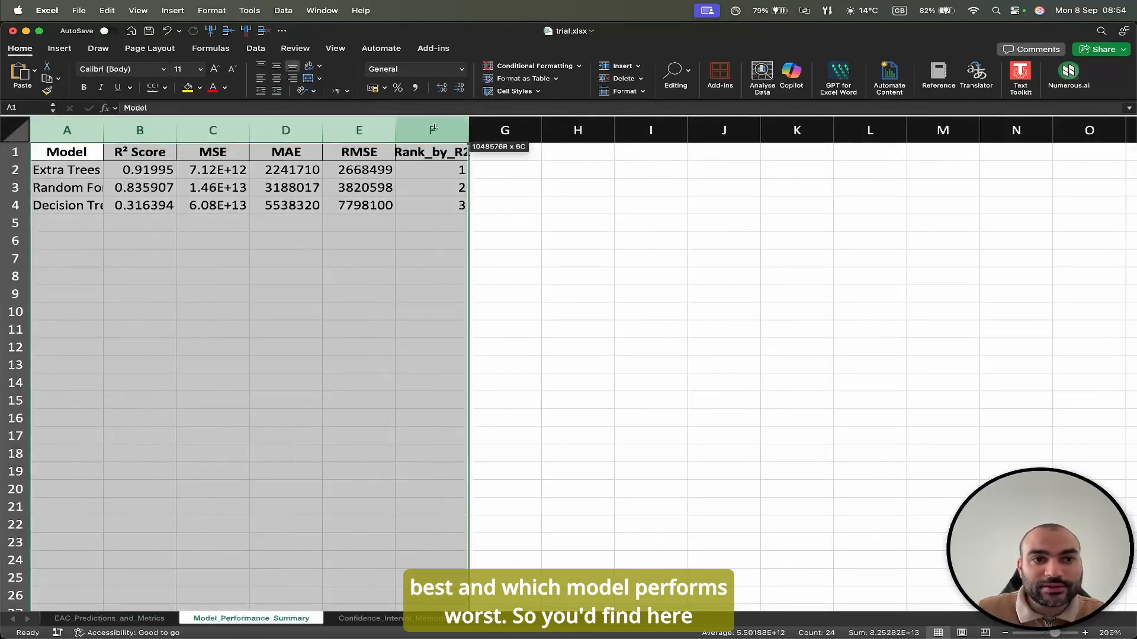
double_click(469, 130)
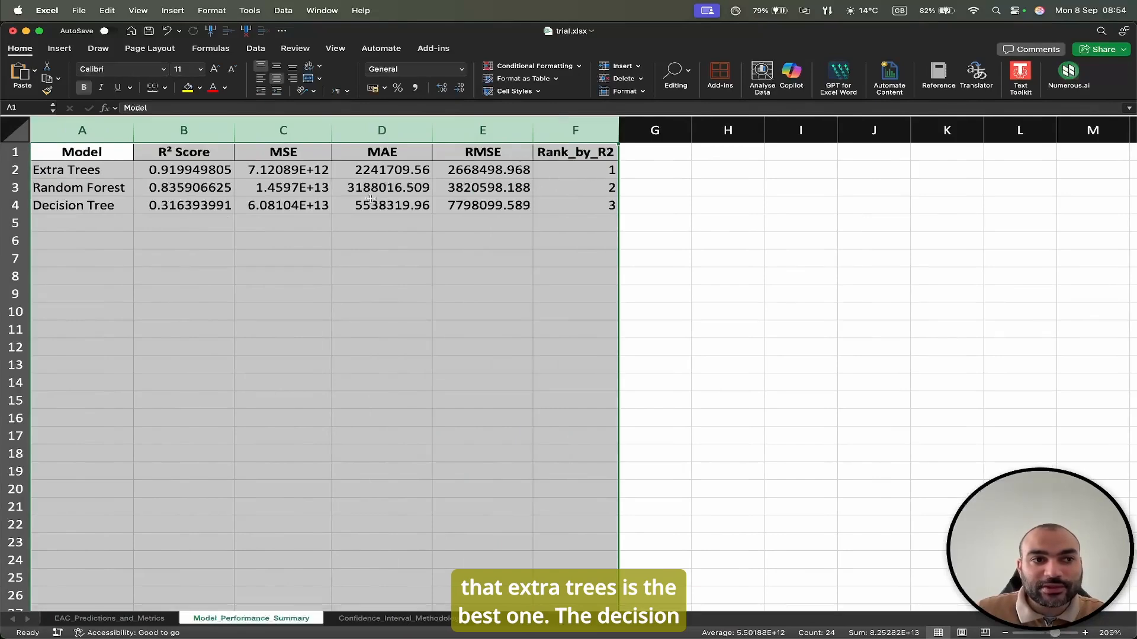
left_click(92, 205)
left_click(184, 206)
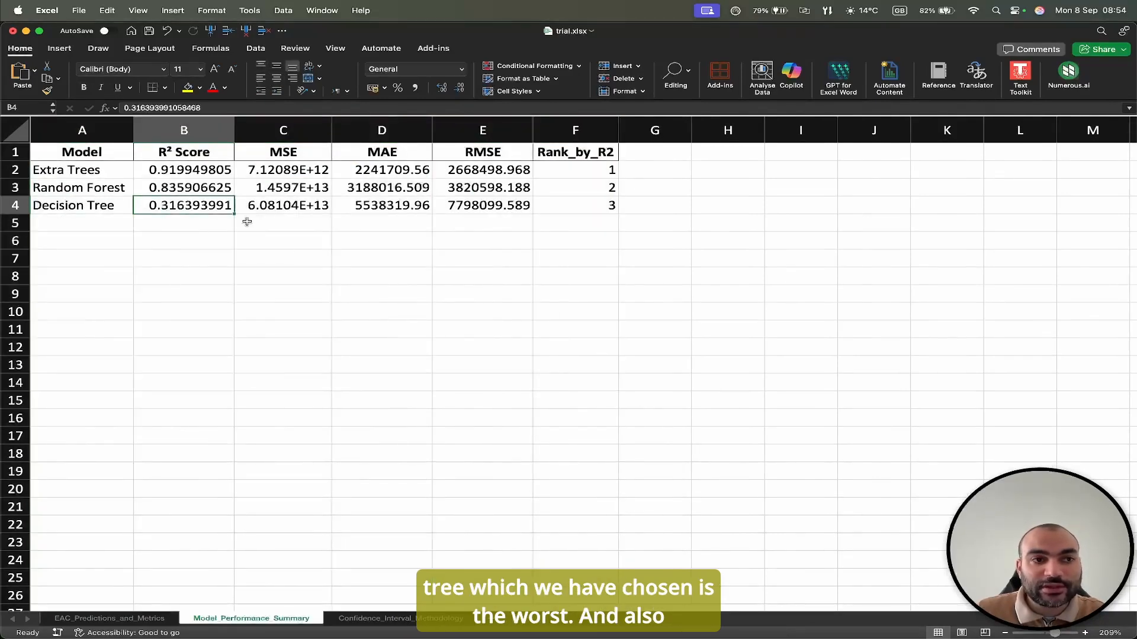
Fit the Topic and Description columns to their text on the Confidence_Interval_Methodology sheet and read through the explanation.
left_click(382, 619)
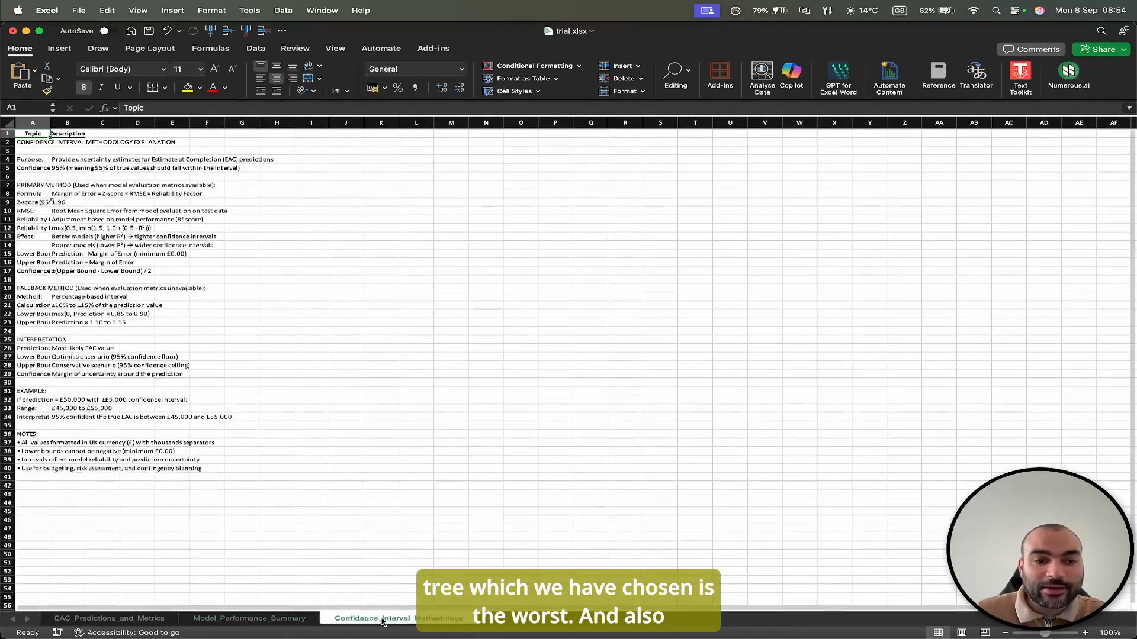
left_click(252, 330)
scroll(253, 329, "up", 5)
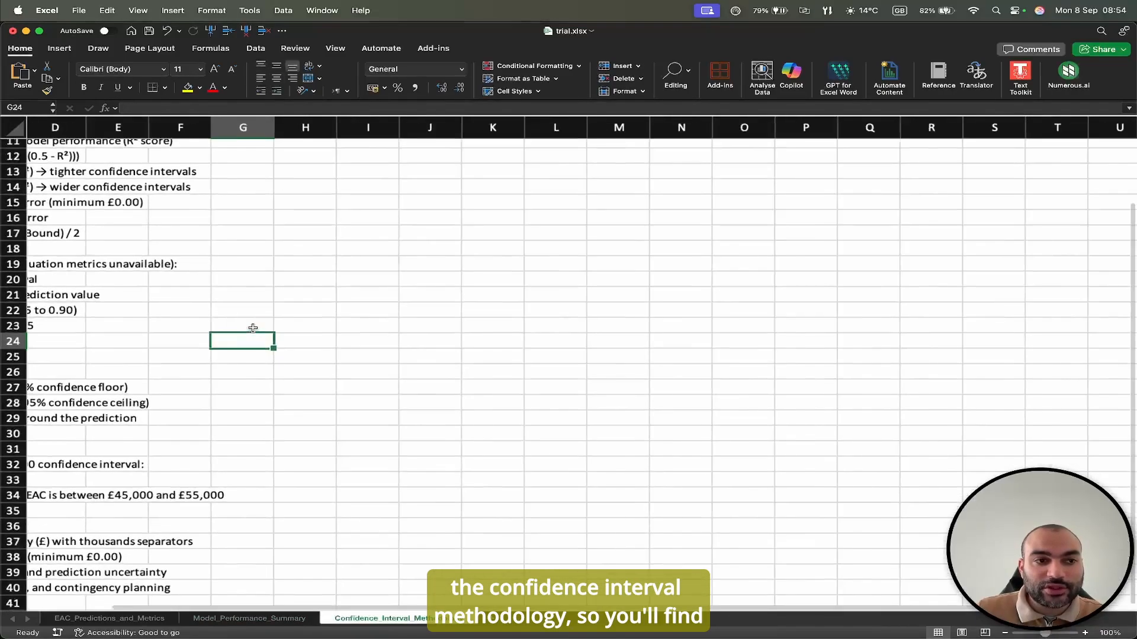
scroll(253, 328, "left", 3)
scroll(253, 328, "up", 4)
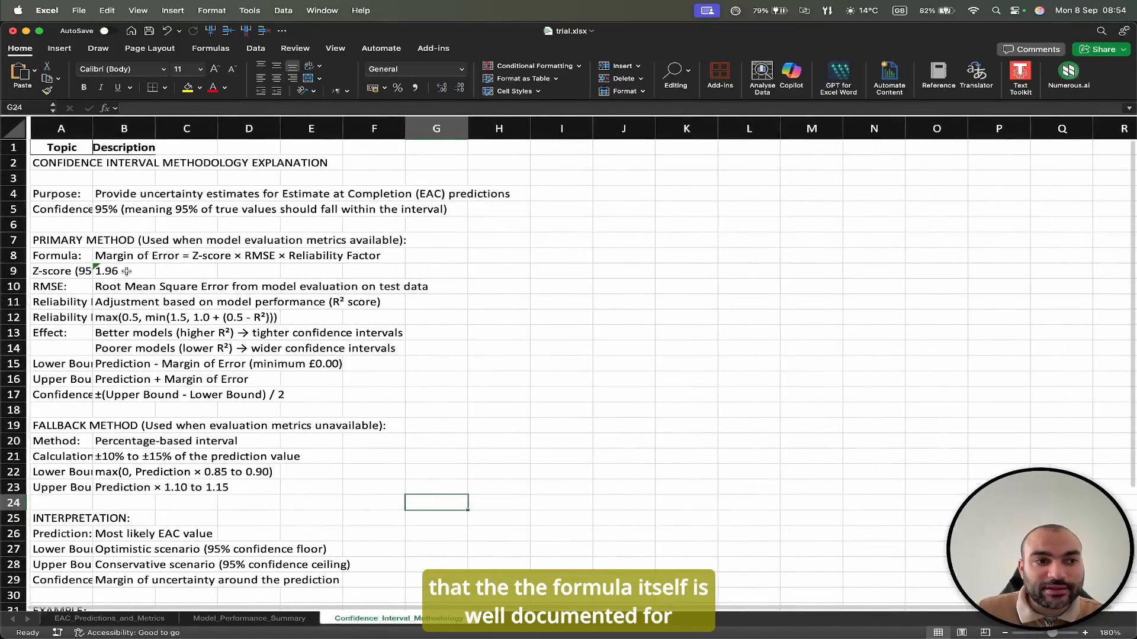
left_click_drag(93, 128, 304, 128)
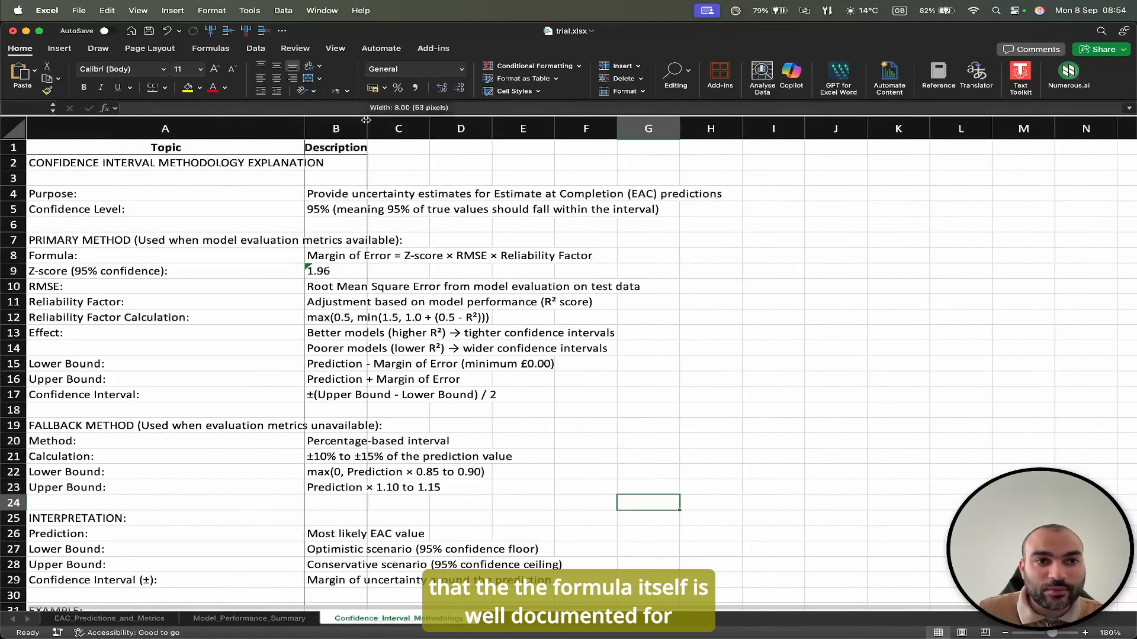
double_click(366, 120)
double_click(305, 121)
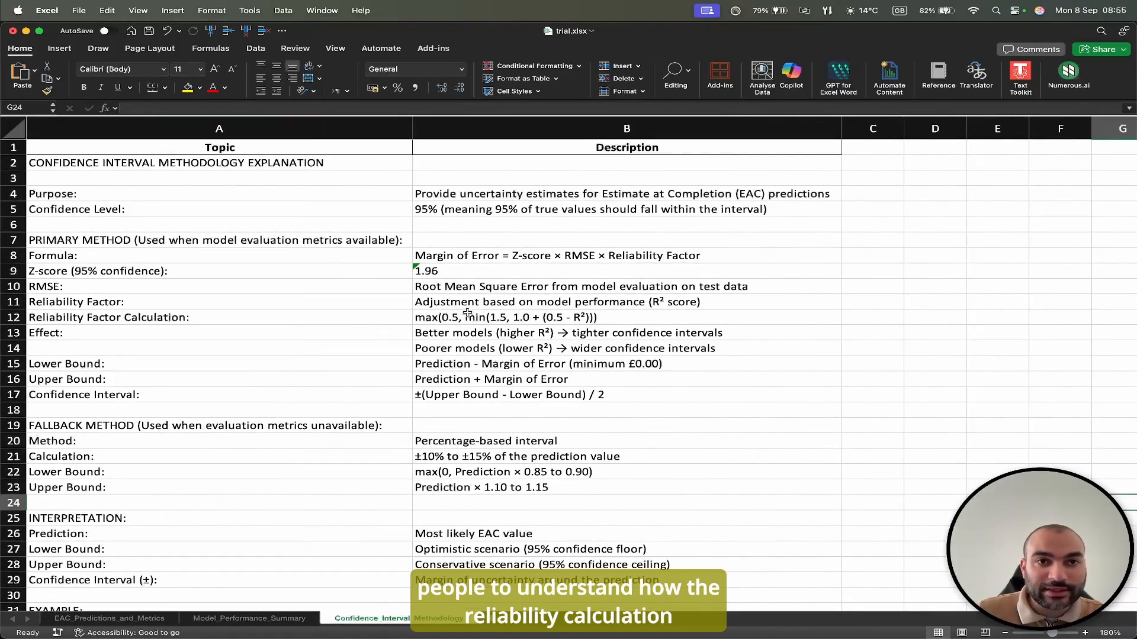
scroll(442, 425, "down", 5)
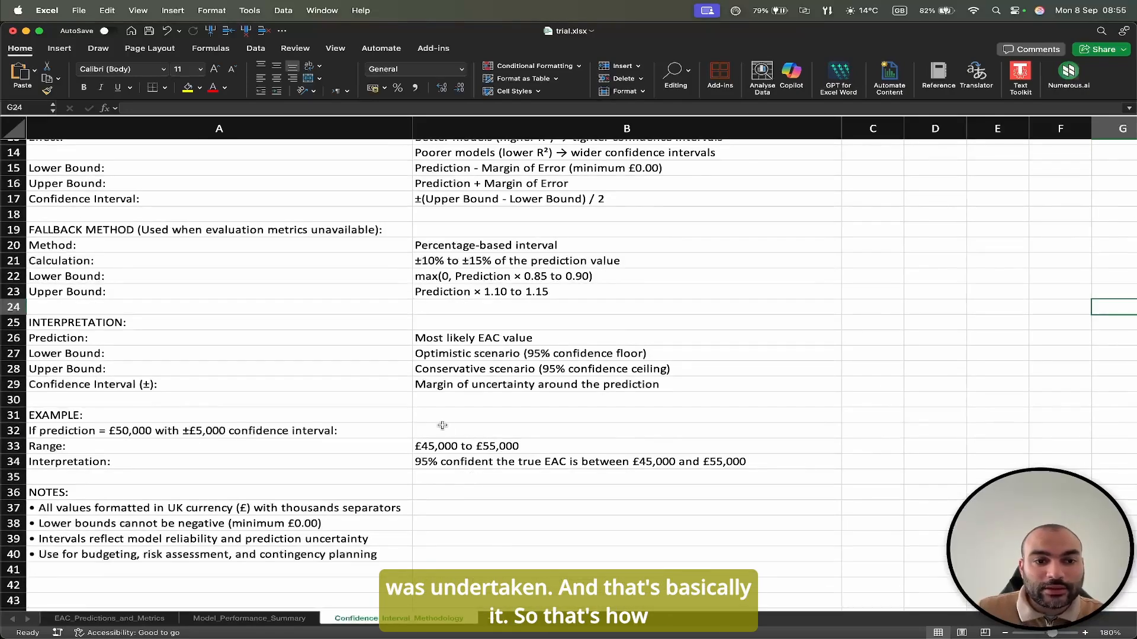
Switch back to the Project Estimation ML App and check its discarded outlier data.
key("ctrl+Up")
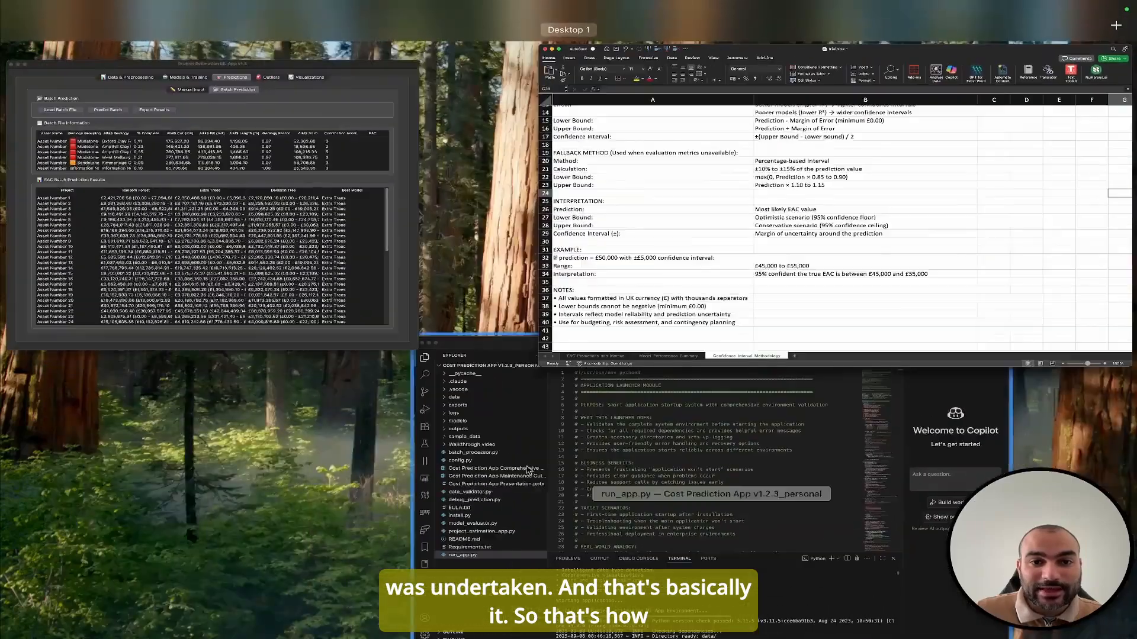
left_click(345, 281)
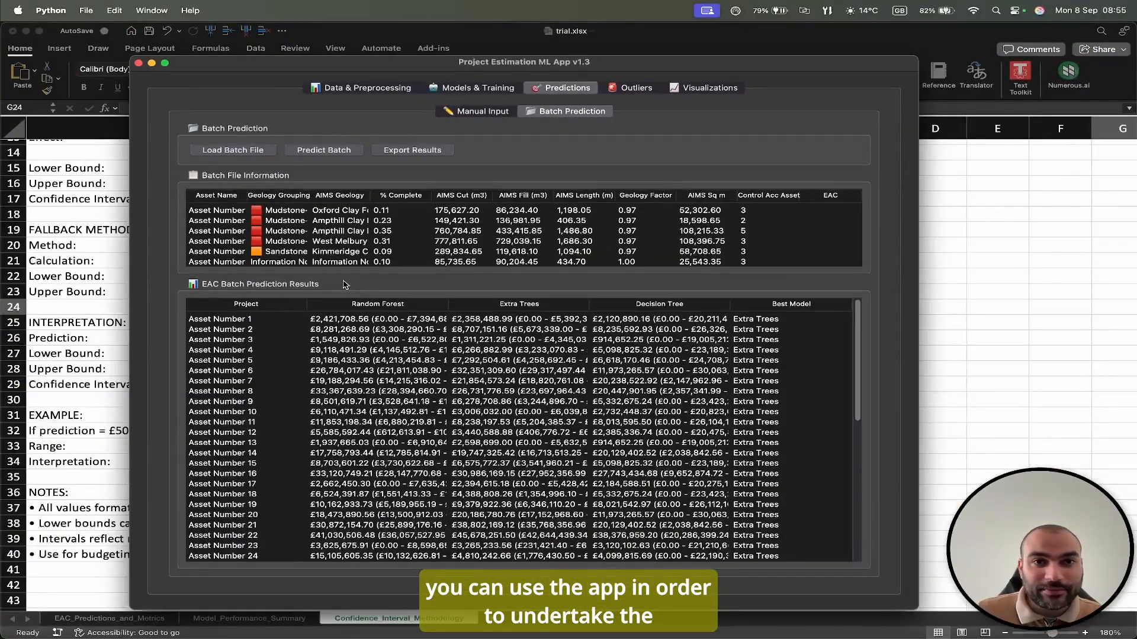
left_click(635, 88)
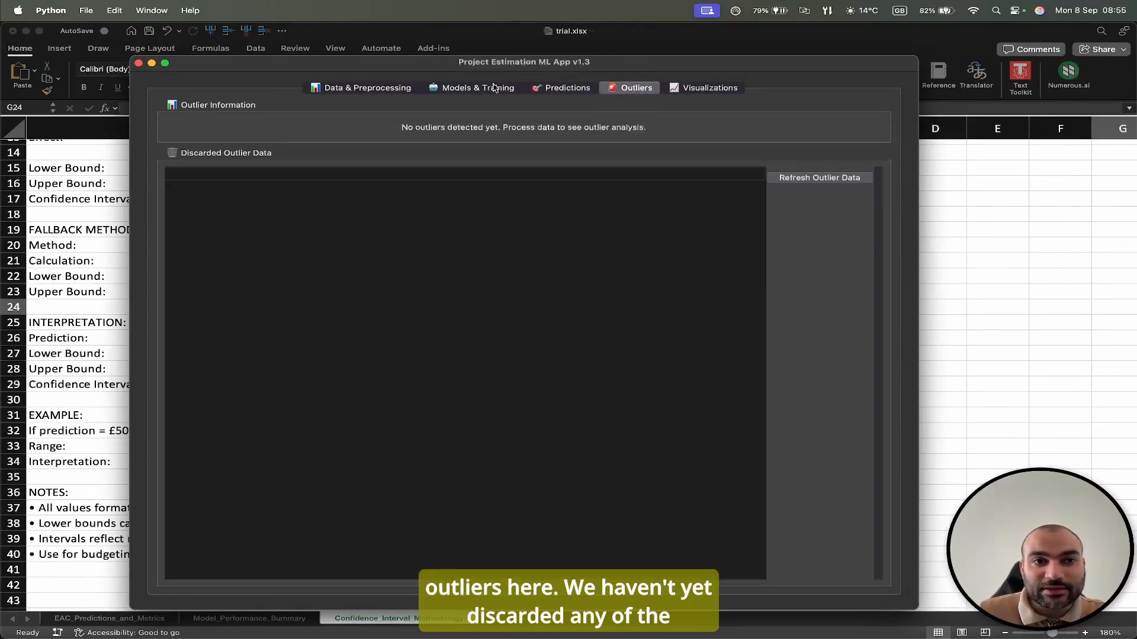
Set outlier handling to Remove All Outliers, process the data again and review the discarded outlier rows.
left_click(407, 90)
left_click(424, 197)
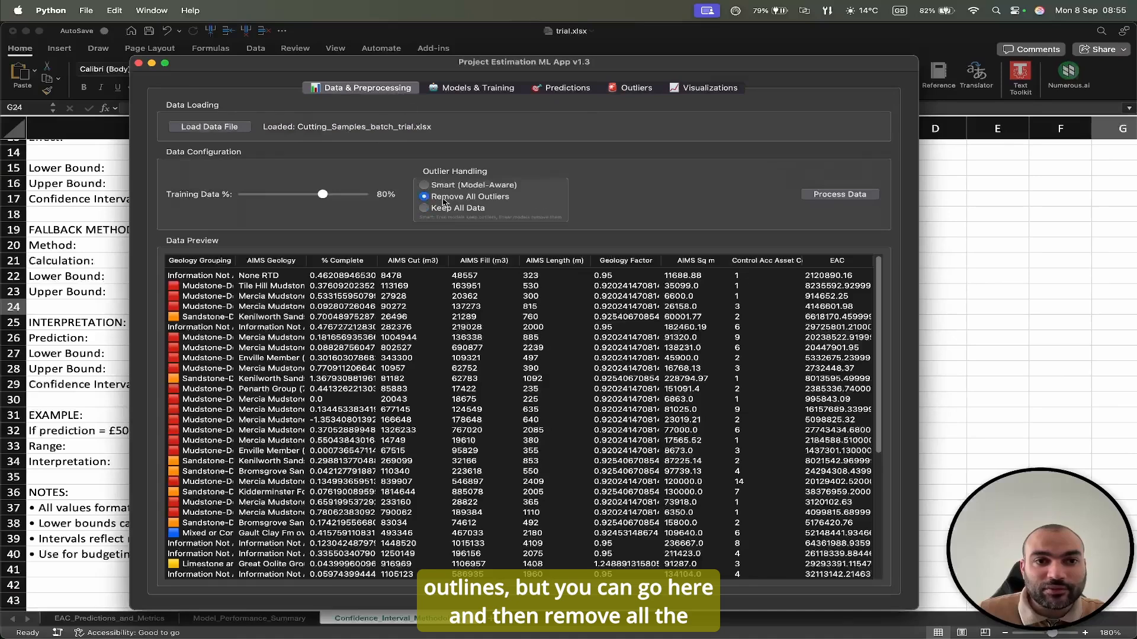
left_click(825, 196)
left_click(589, 237)
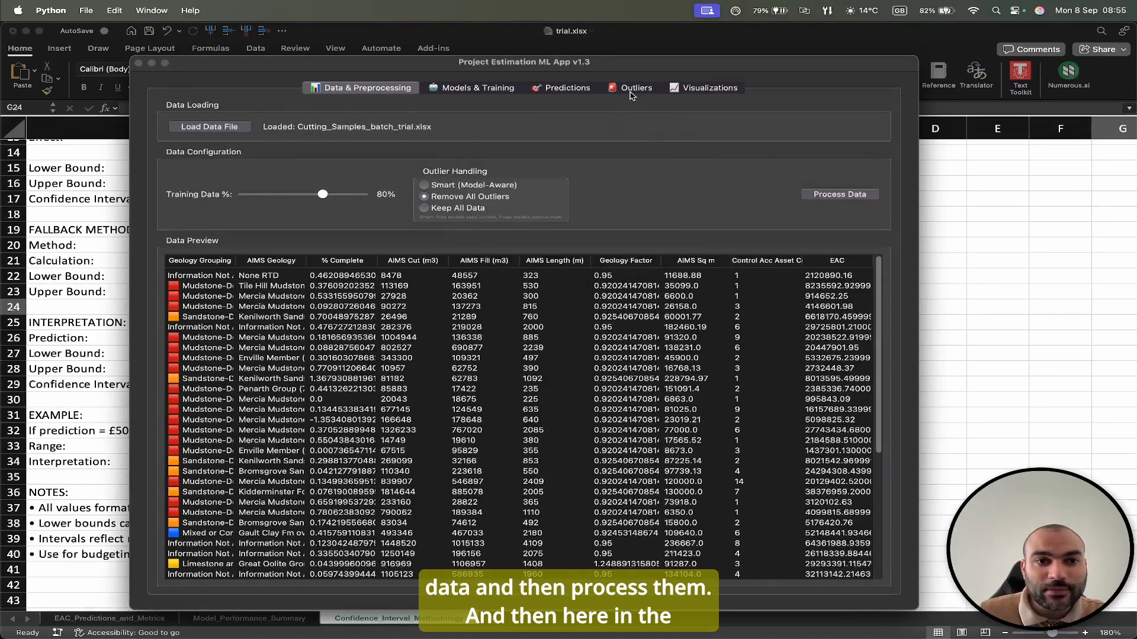
left_click(622, 90)
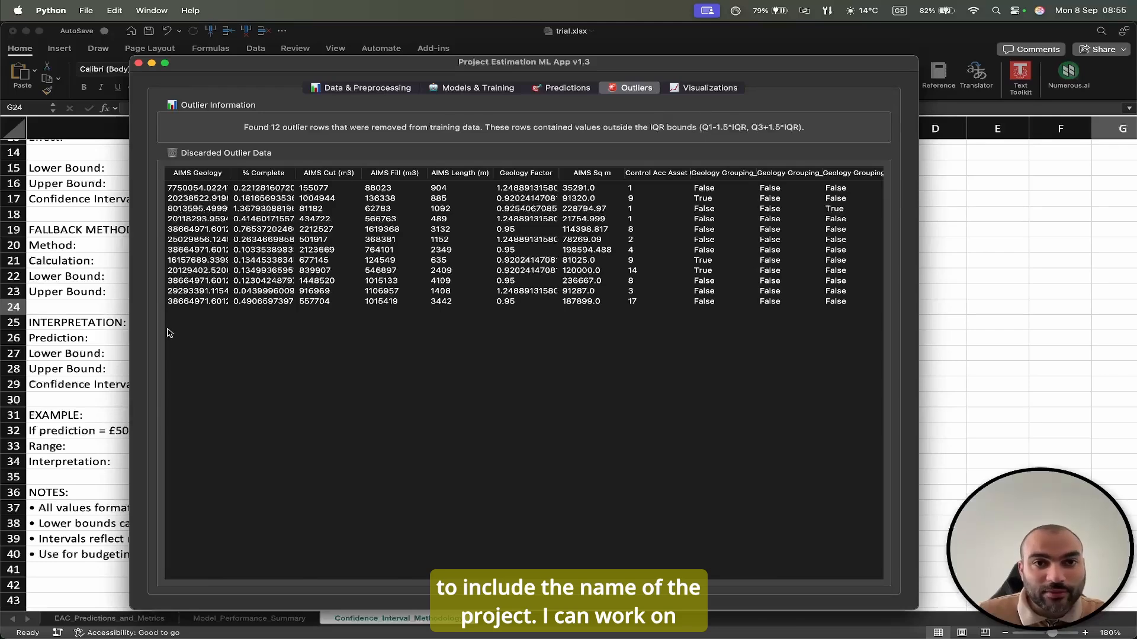
Display the feature importance charts, the correlation matrix and the scatter plots in turn.
left_click(697, 91)
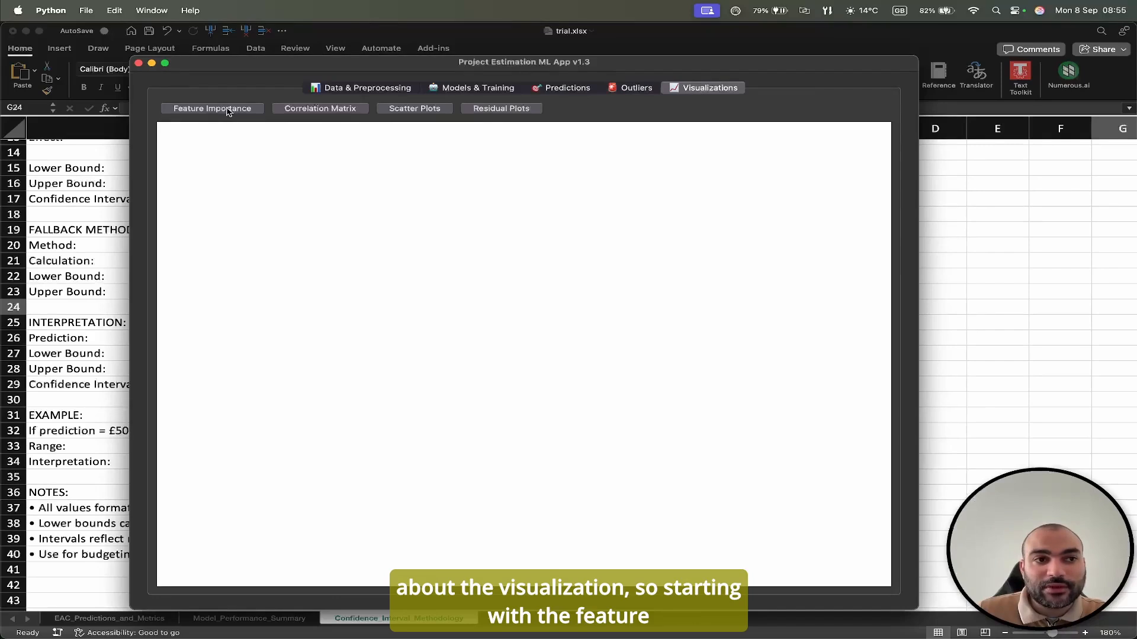
left_click(227, 111)
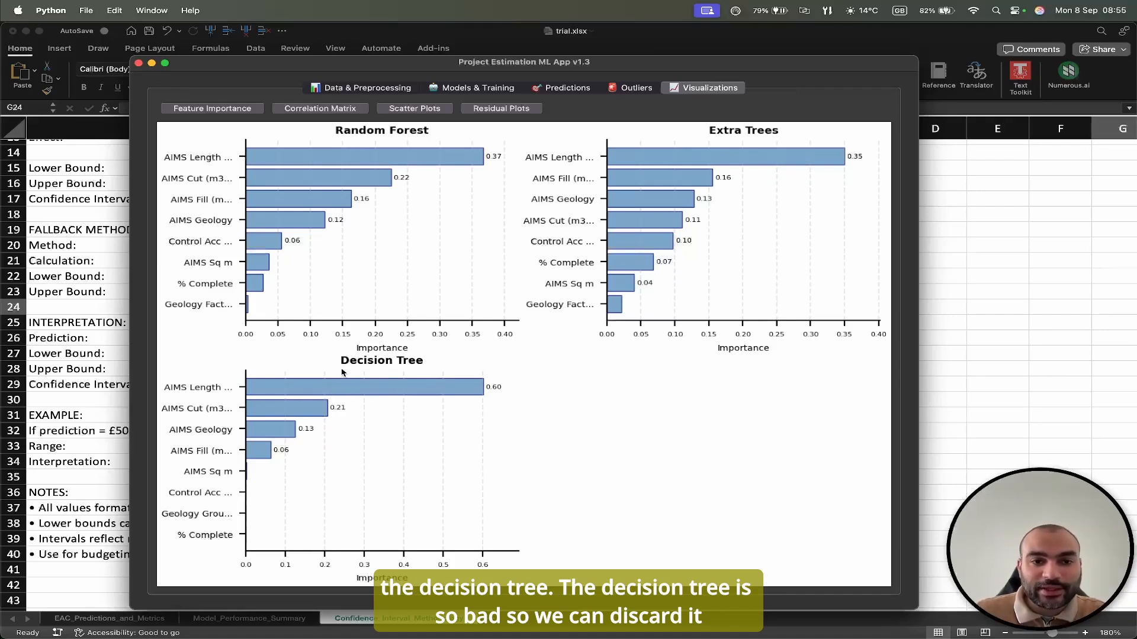
left_click(320, 110)
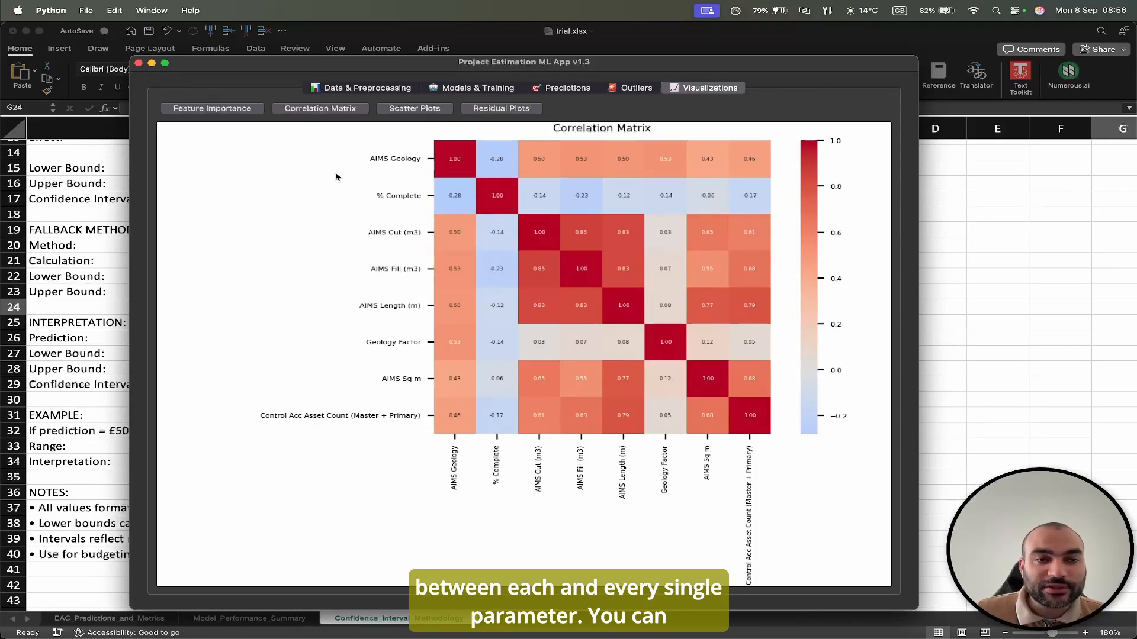
left_click(409, 113)
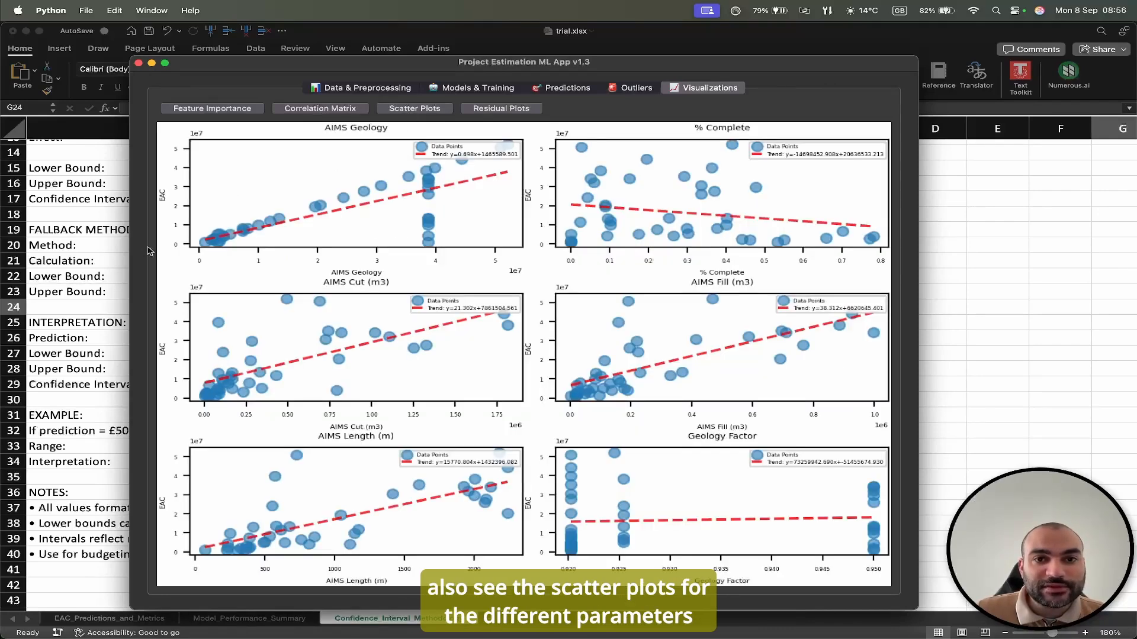